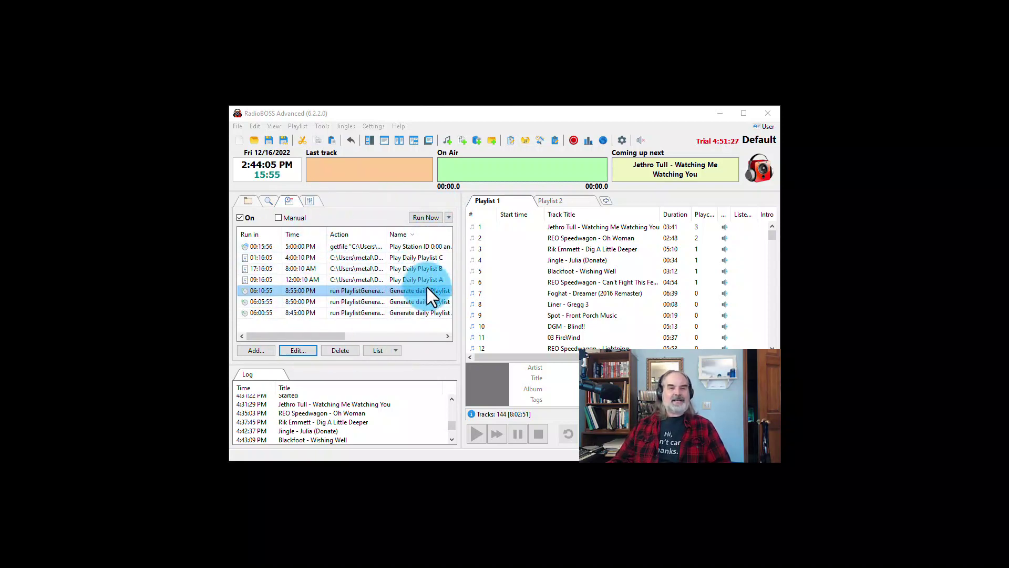
- Widen the scheduler area and select the Generate daily Playlist A event
drag(462, 281, 484, 281)
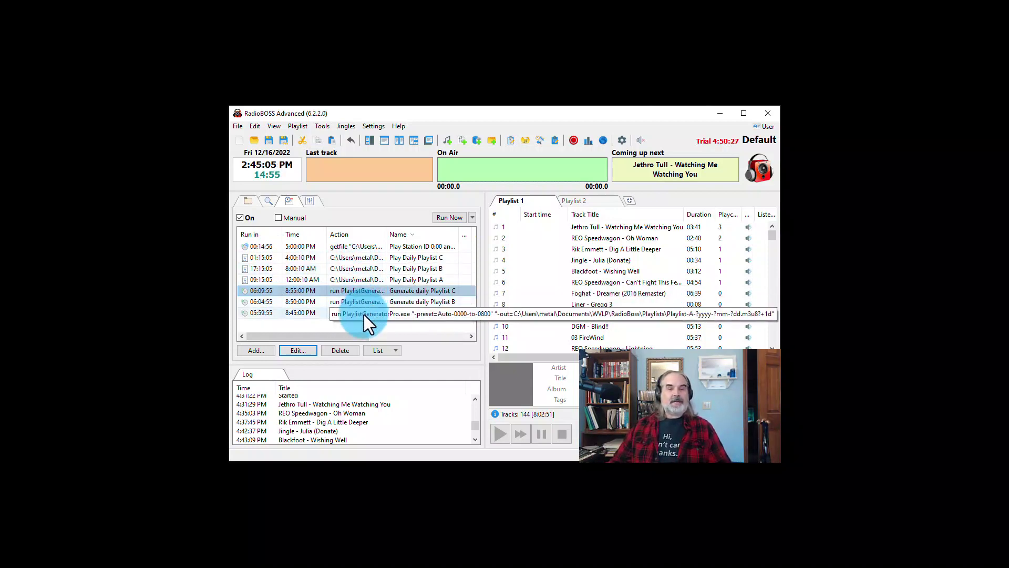
click(311, 313)
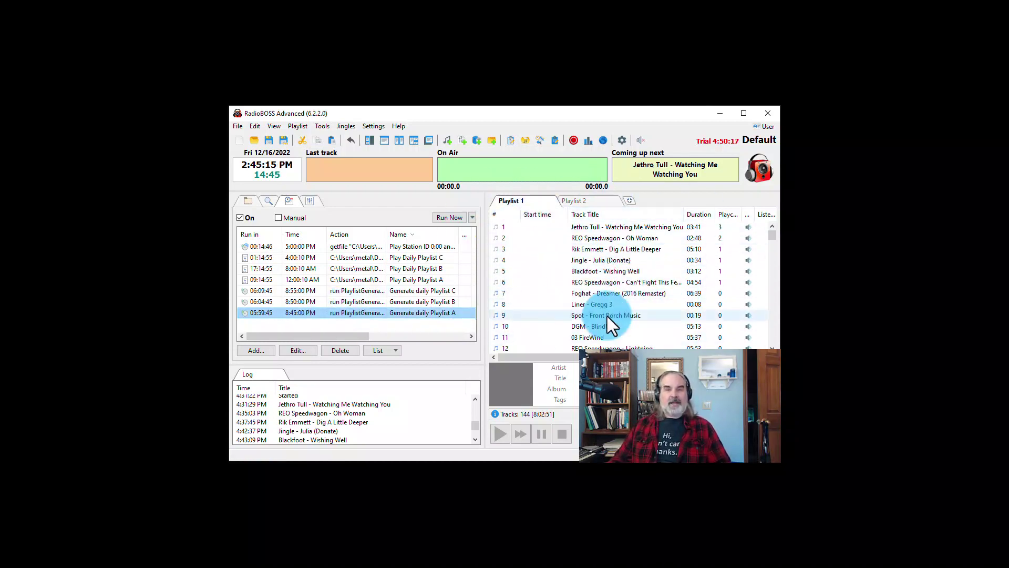
- Open Playlist Generator Pro, view its saved presets and keep the Auto-0000-to-0800 preset loaded
click(298, 127)
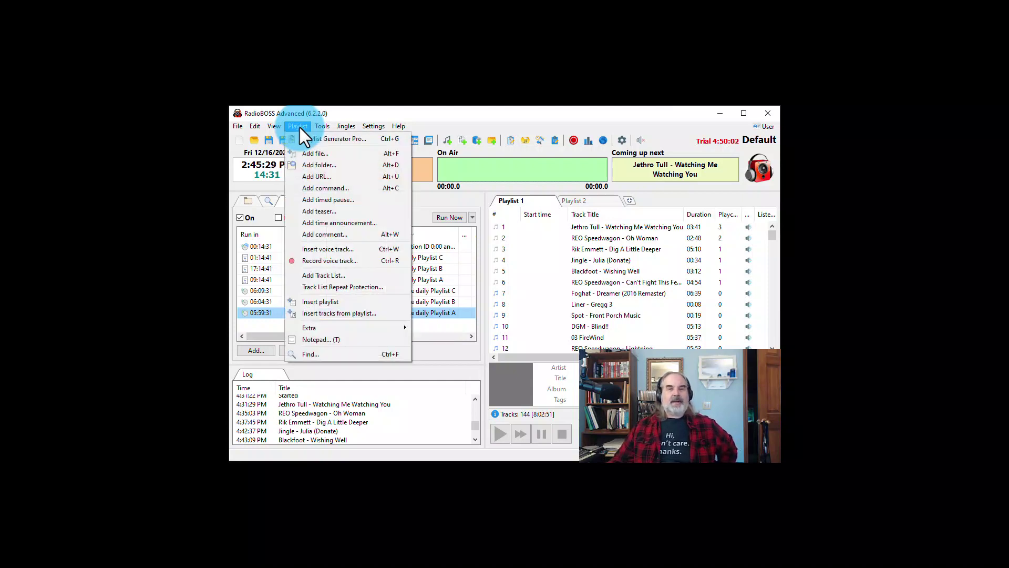
click(301, 140)
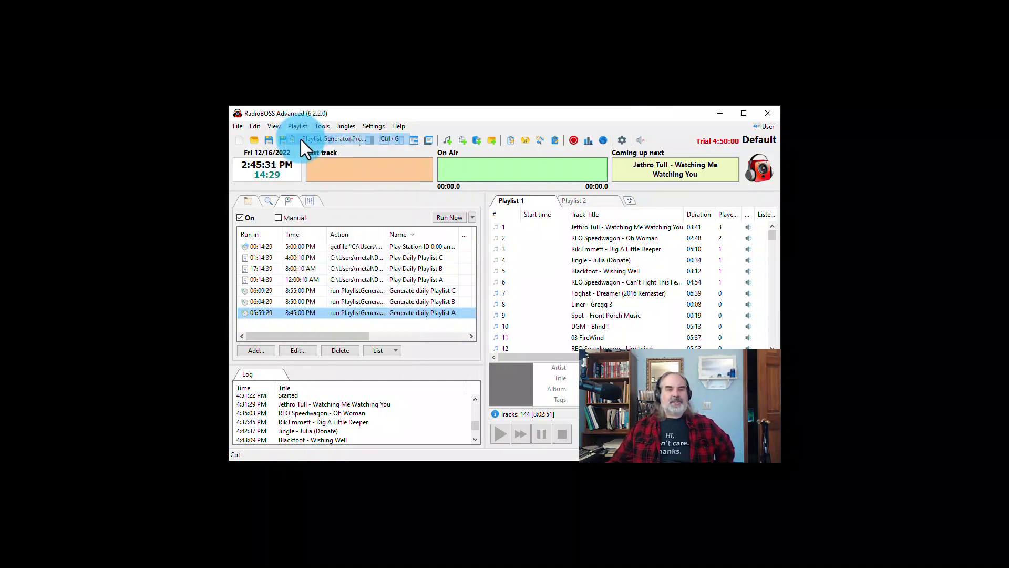
drag(668, 191, 532, 181)
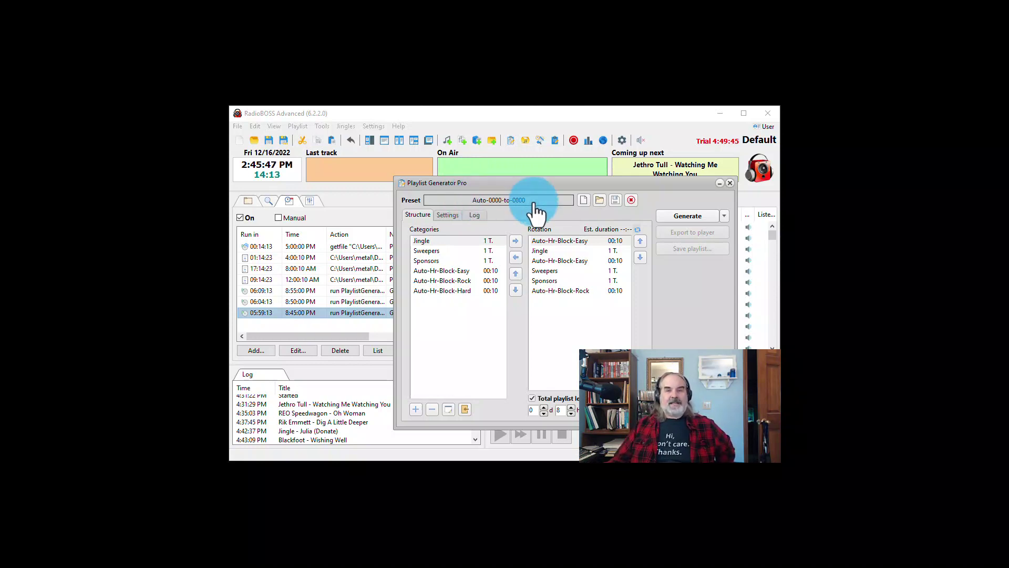
click(566, 203)
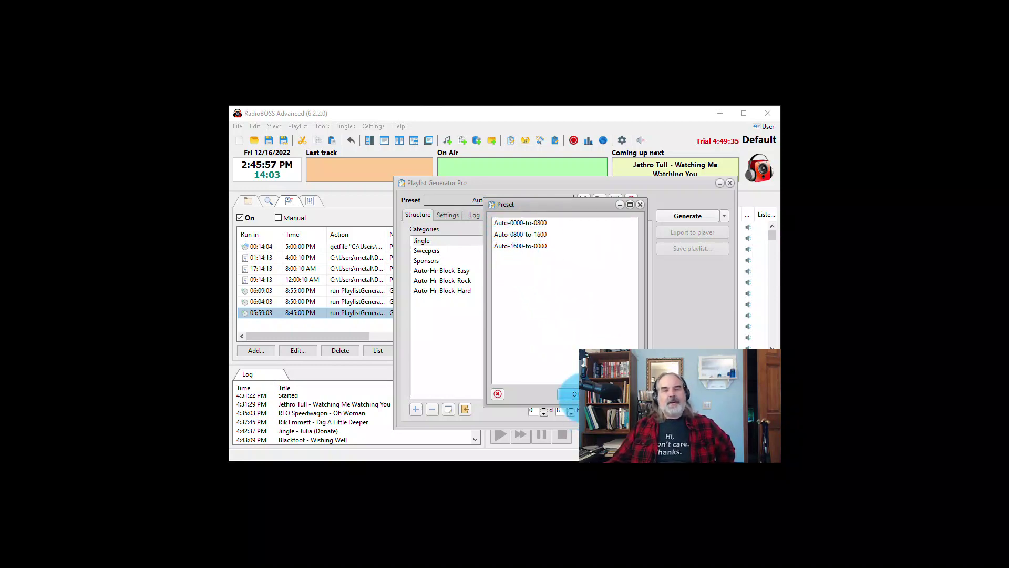
click(571, 394)
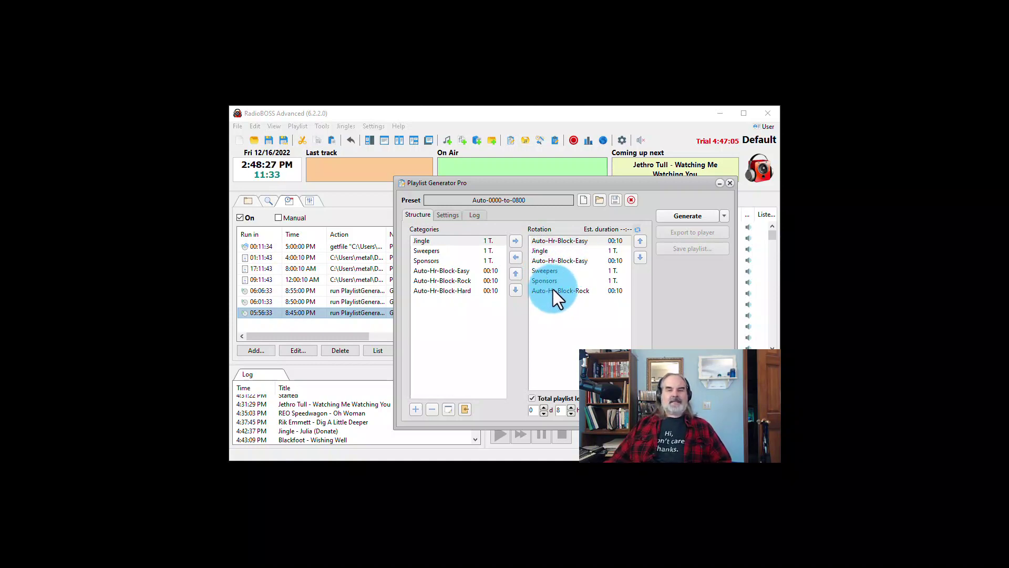
click(512, 202)
key(BackSpace)
text(0)
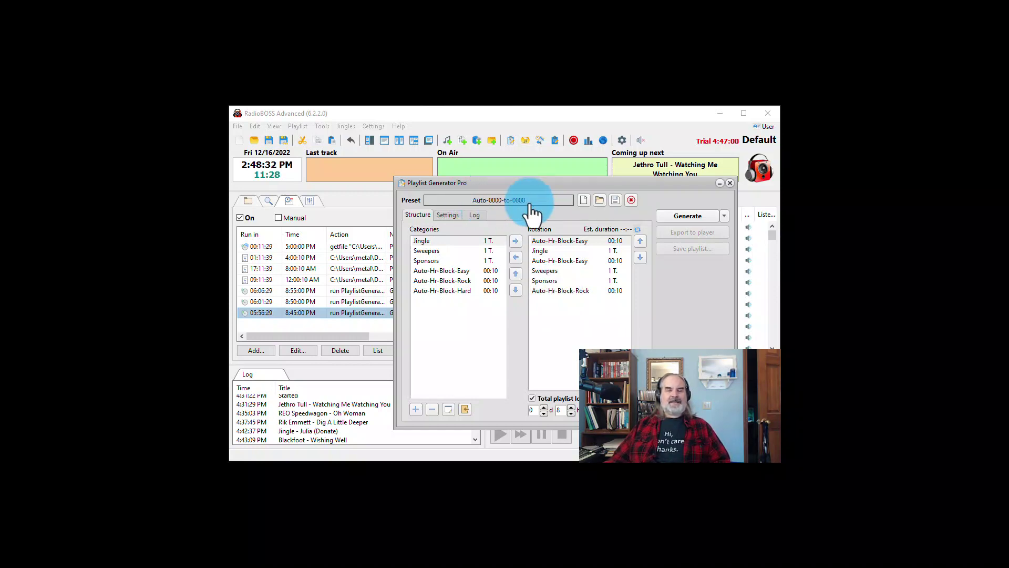
click(569, 258)
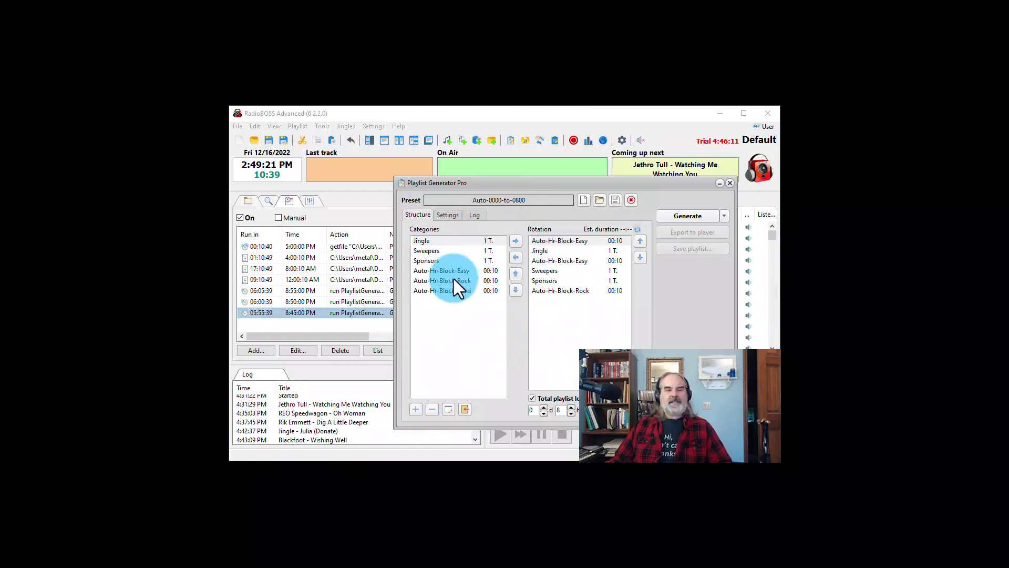
click(547, 202)
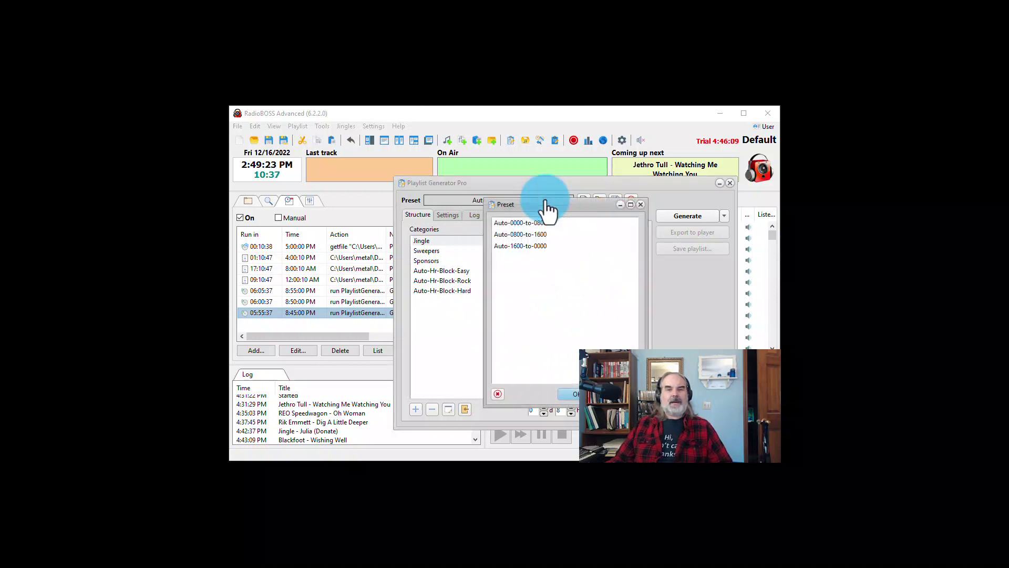
click(640, 205)
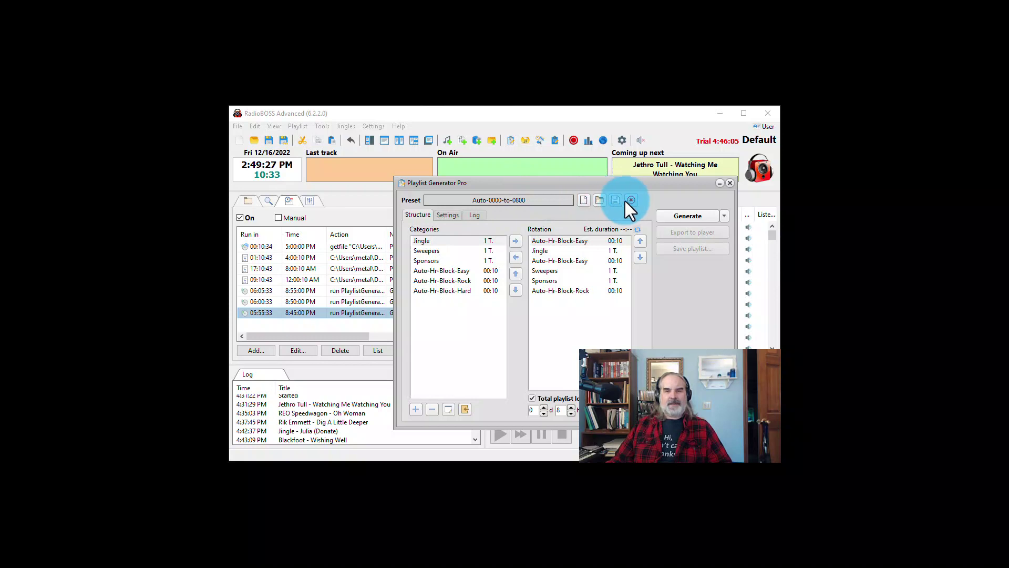
double_click(536, 206)
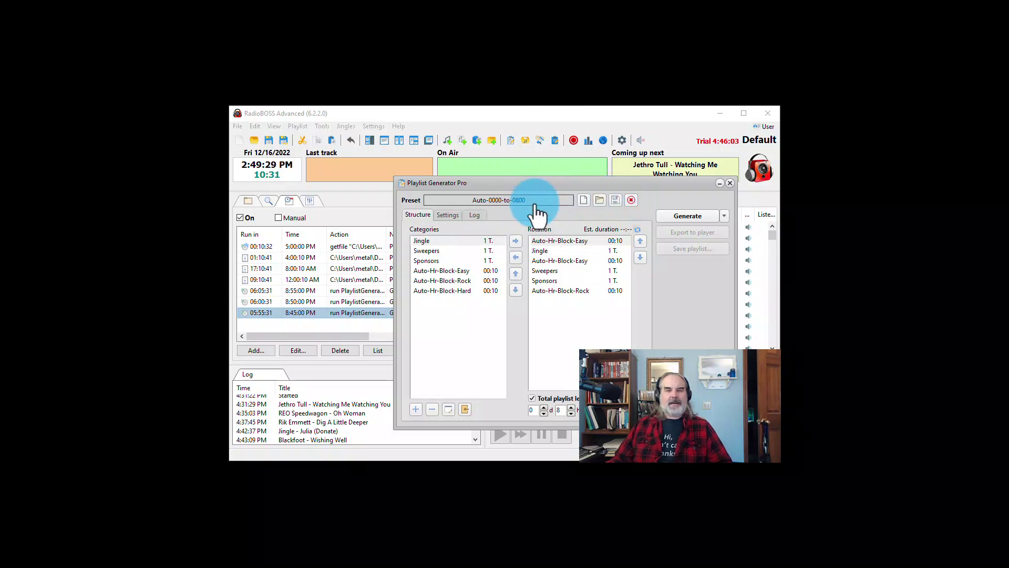
- Start a blank preset, discard it without saving, and load the Auto-1600-to-0000 preset instead
click(583, 201)
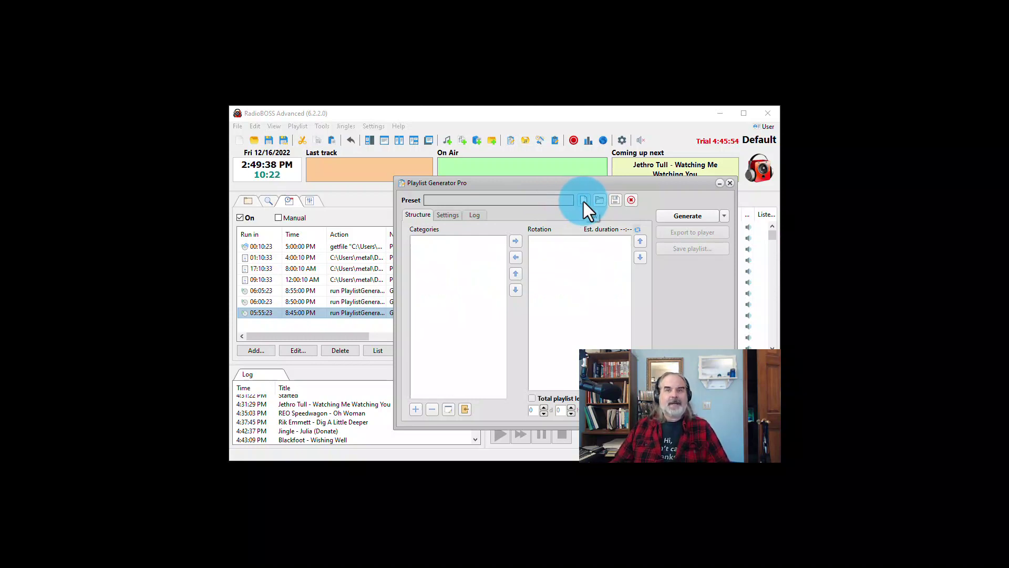
click(569, 198)
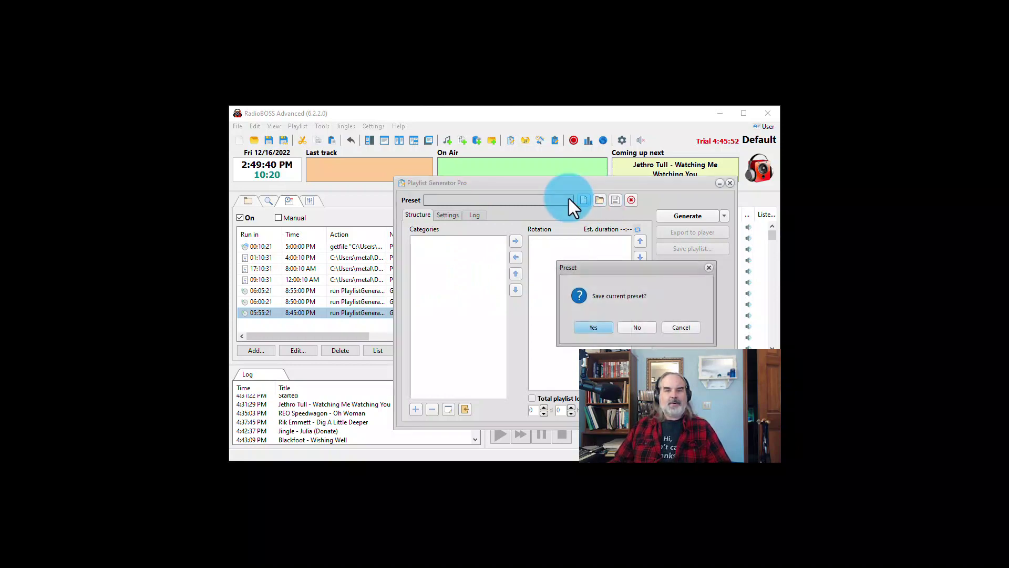
click(637, 327)
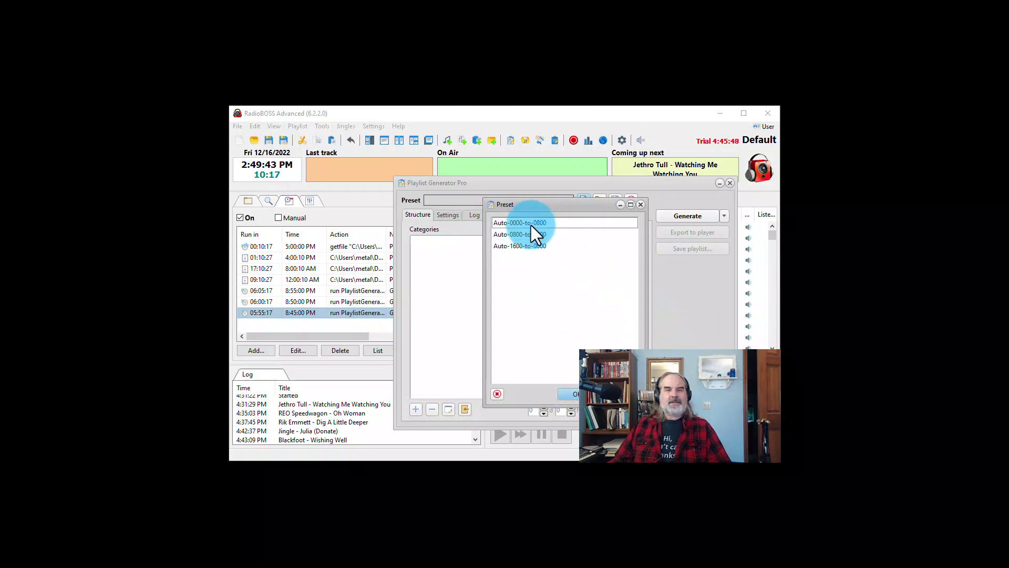
click(532, 235)
click(529, 246)
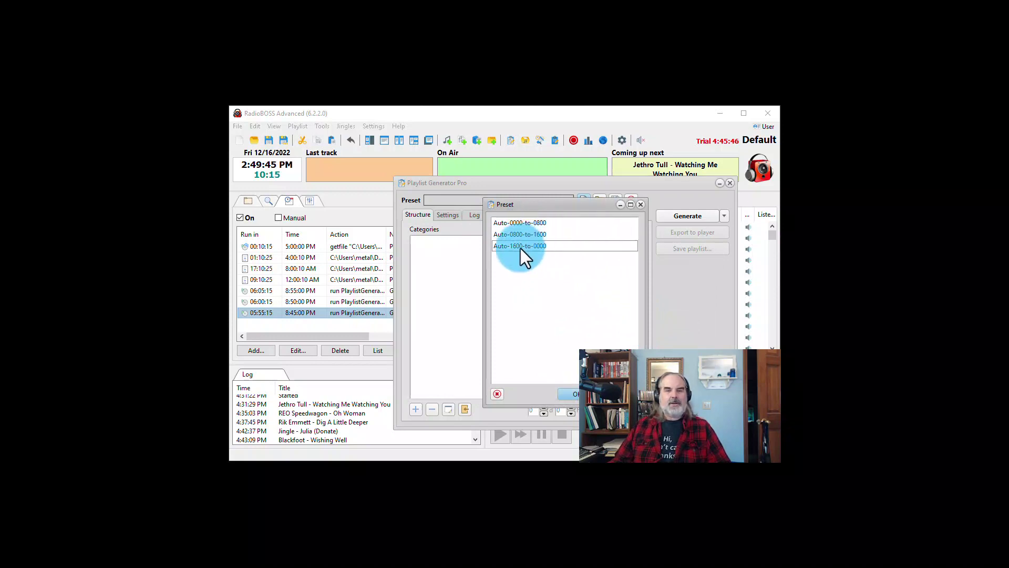
double_click(520, 246)
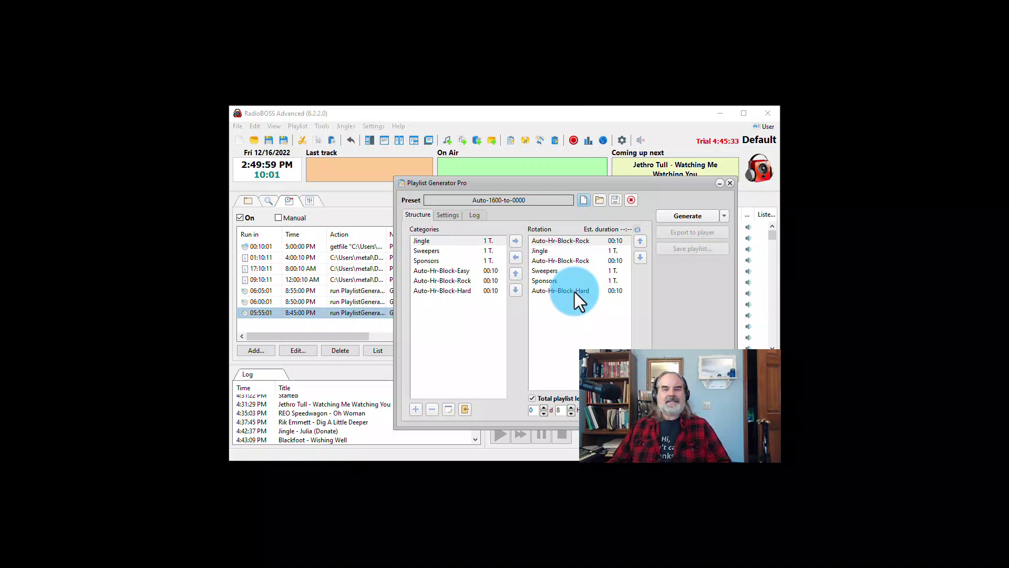
- Mark the second Auto-Hr-Block-Rock entry in the rotation and create a new category named Death Metal
click(585, 261)
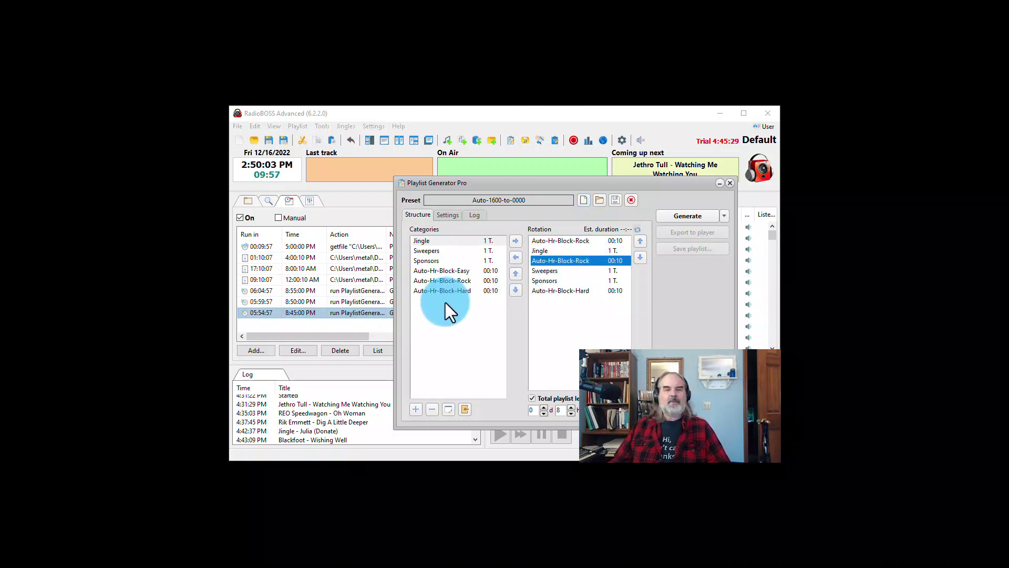
click(416, 410)
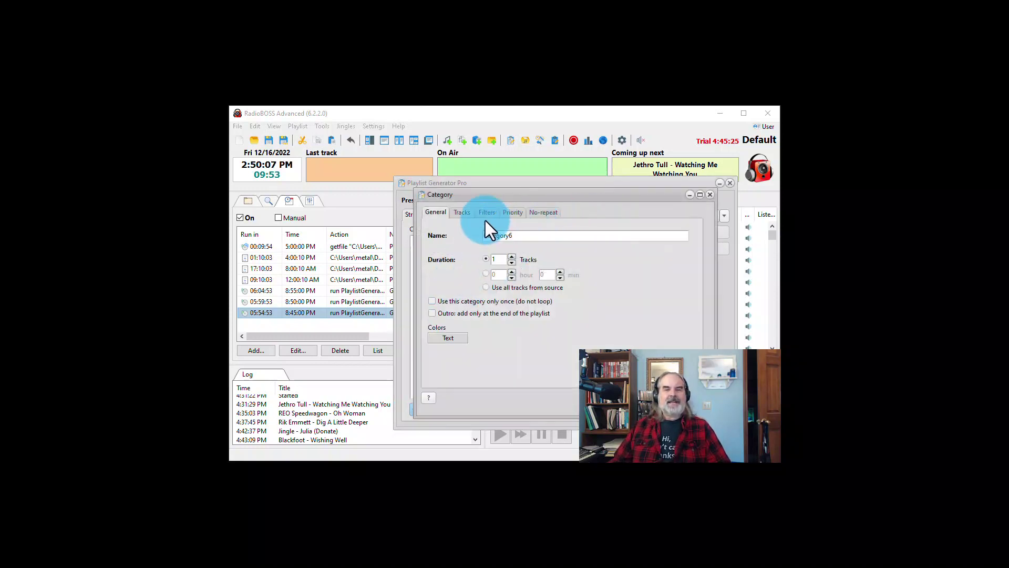
drag(524, 235, 484, 234)
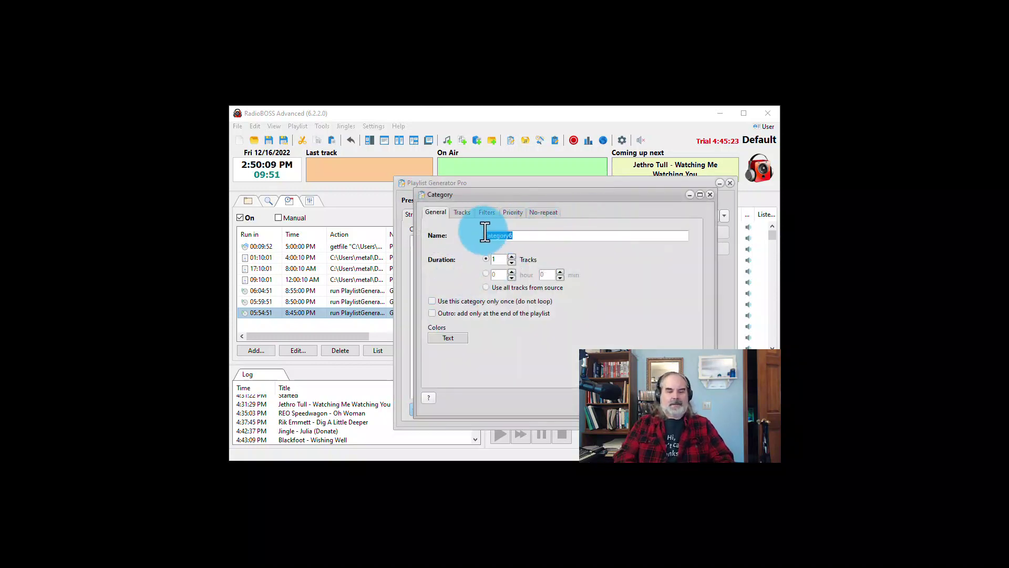
key(BackSpace)
text(Death Metal)
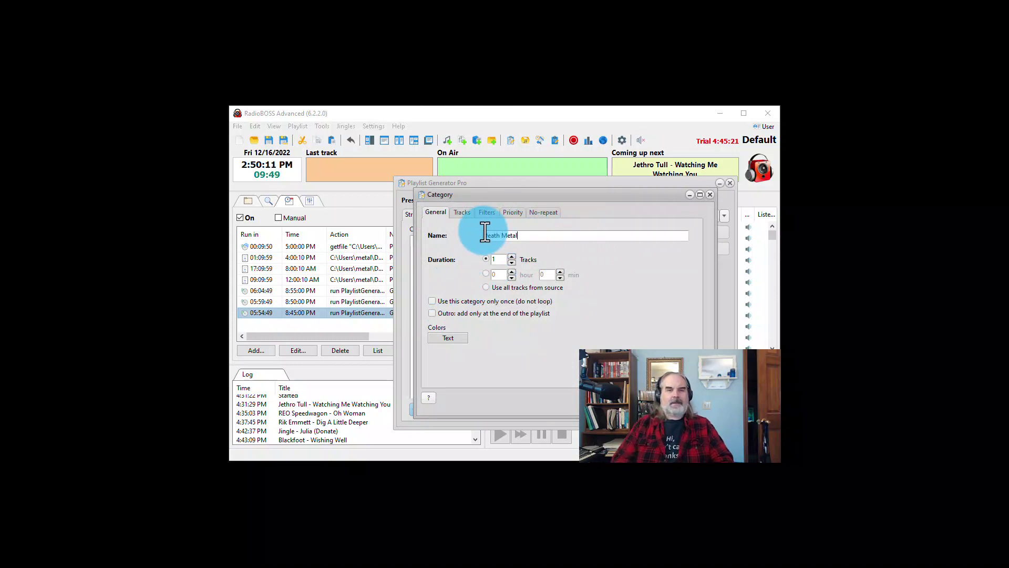
- Give the Death Metal category a time-based duration of 0 hours 10 minutes
drag(614, 193, 651, 159)
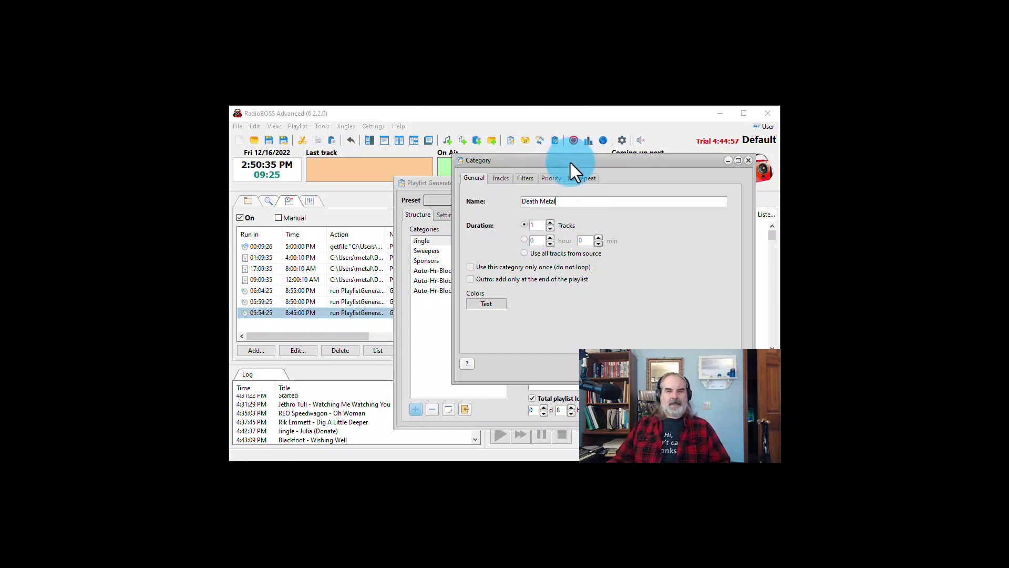
drag(570, 163, 626, 184)
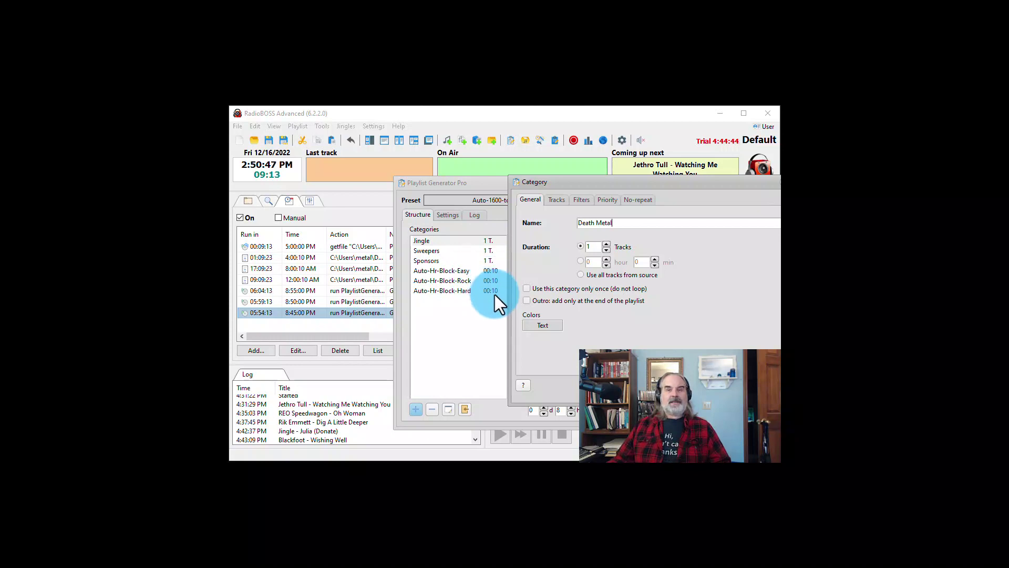
click(581, 261)
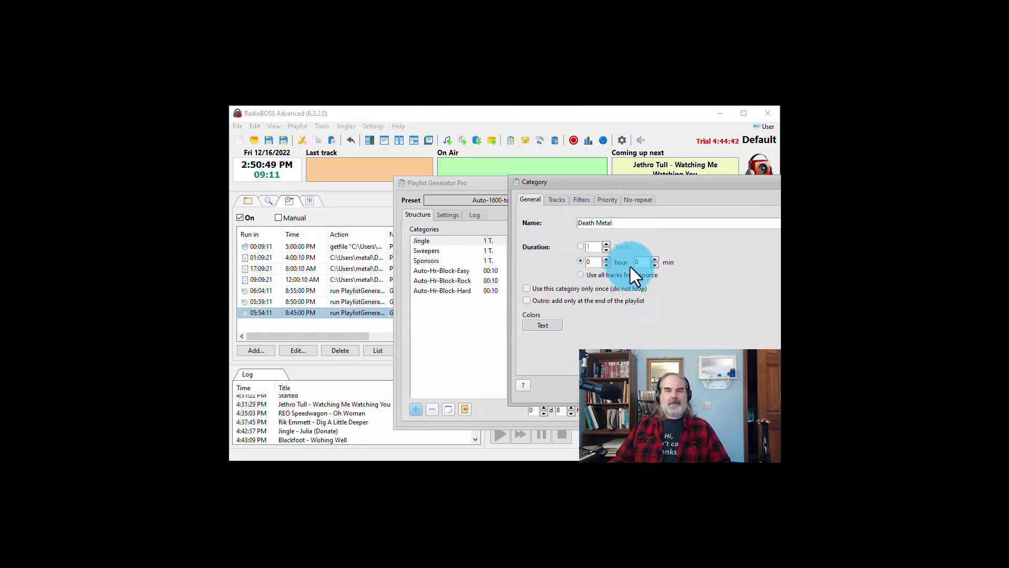
text(10)
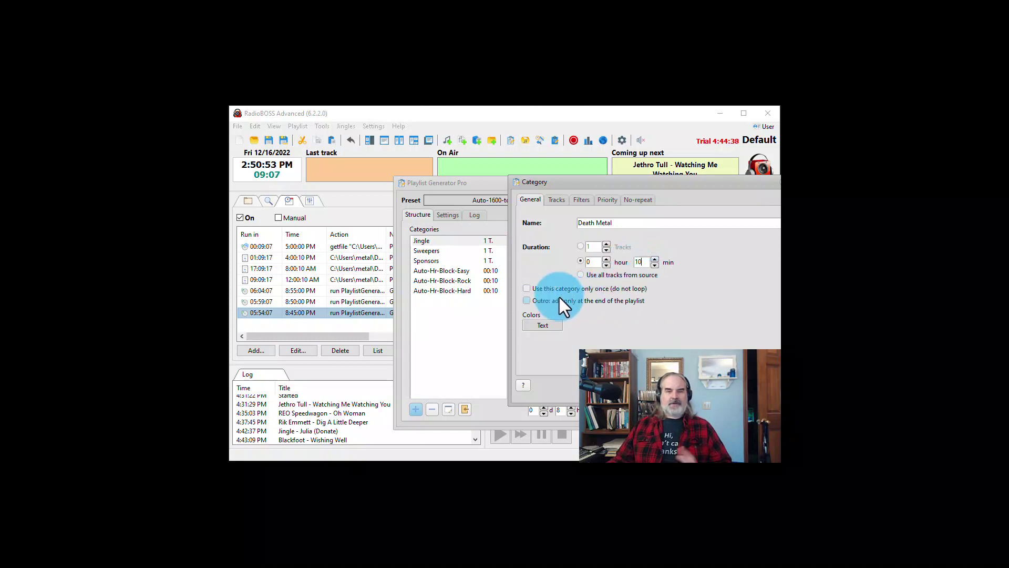
- Add the Music folder METAL - DEATH and THRASH, including subfolders, as the category's track source and save the category
click(556, 201)
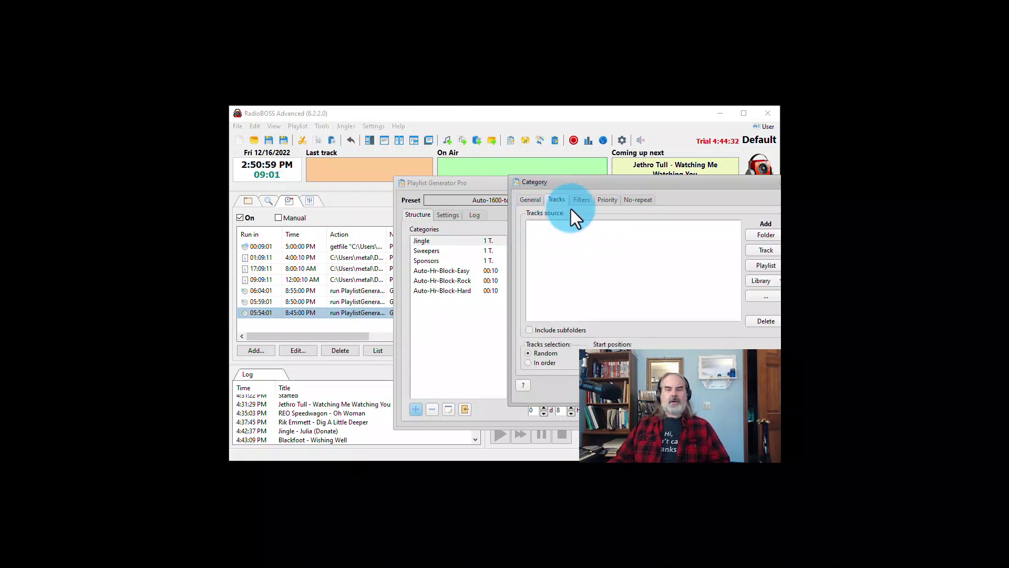
click(754, 235)
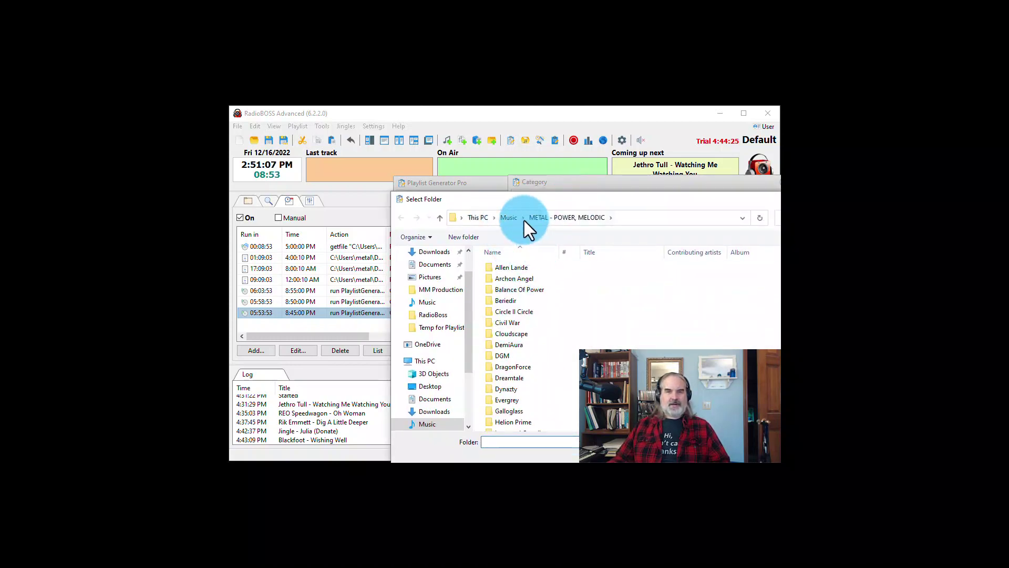
click(508, 218)
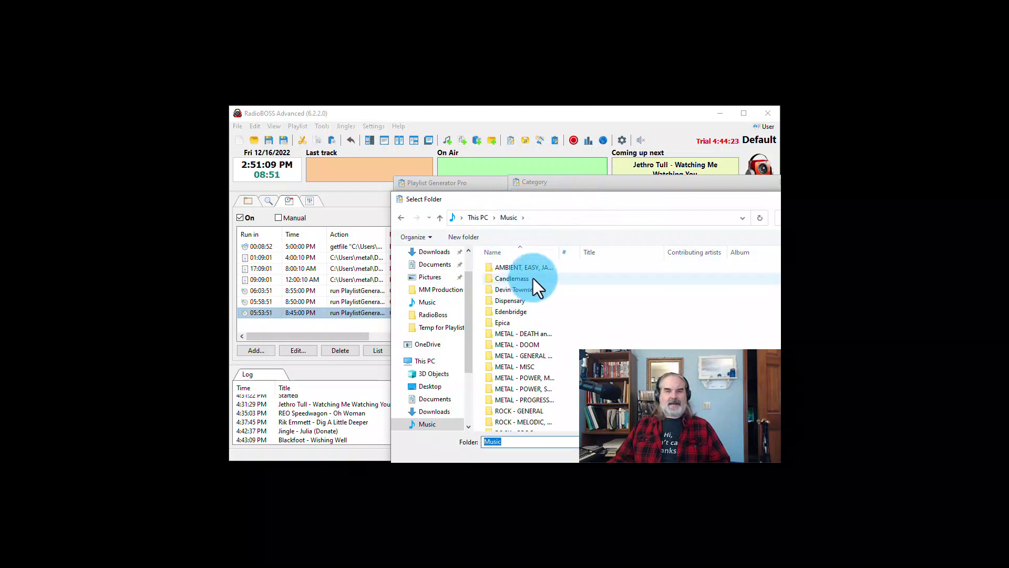
drag(559, 248, 597, 248)
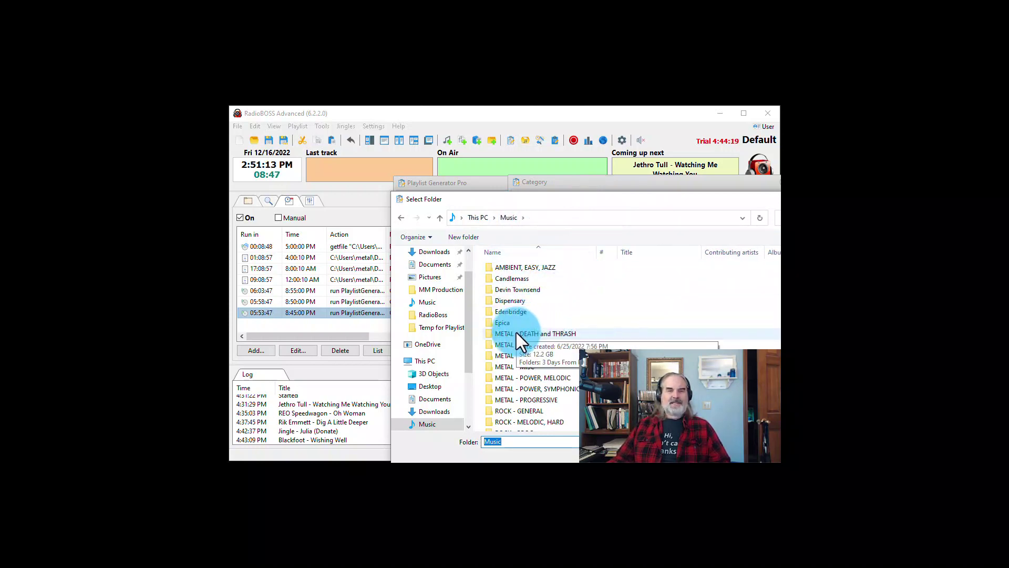
click(516, 333)
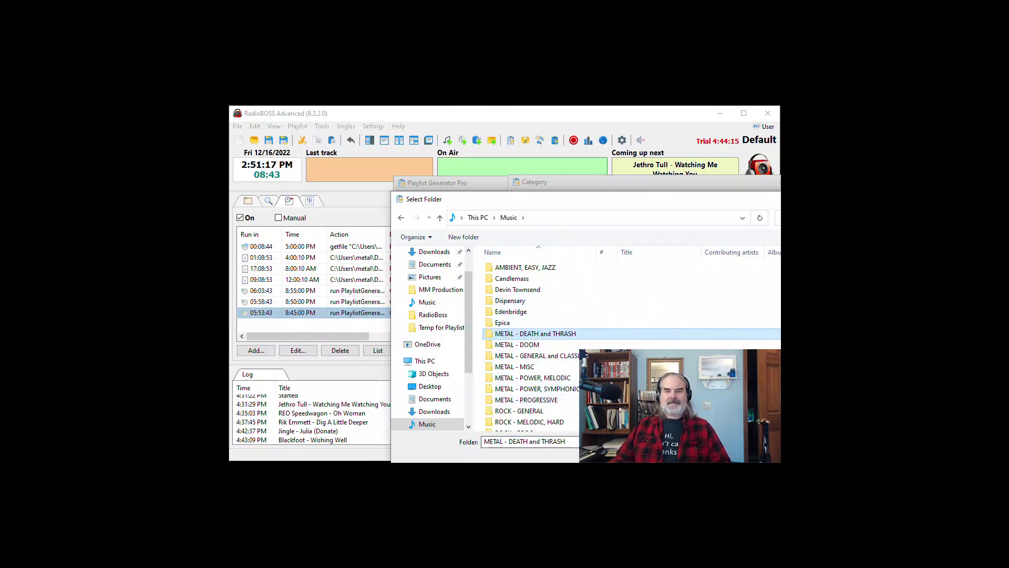
click(810, 460)
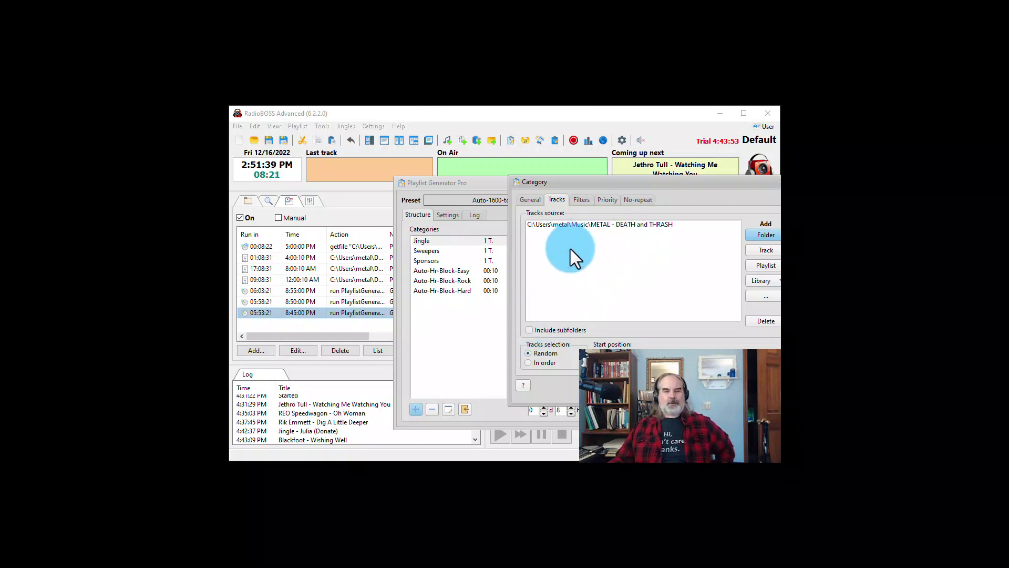
click(529, 331)
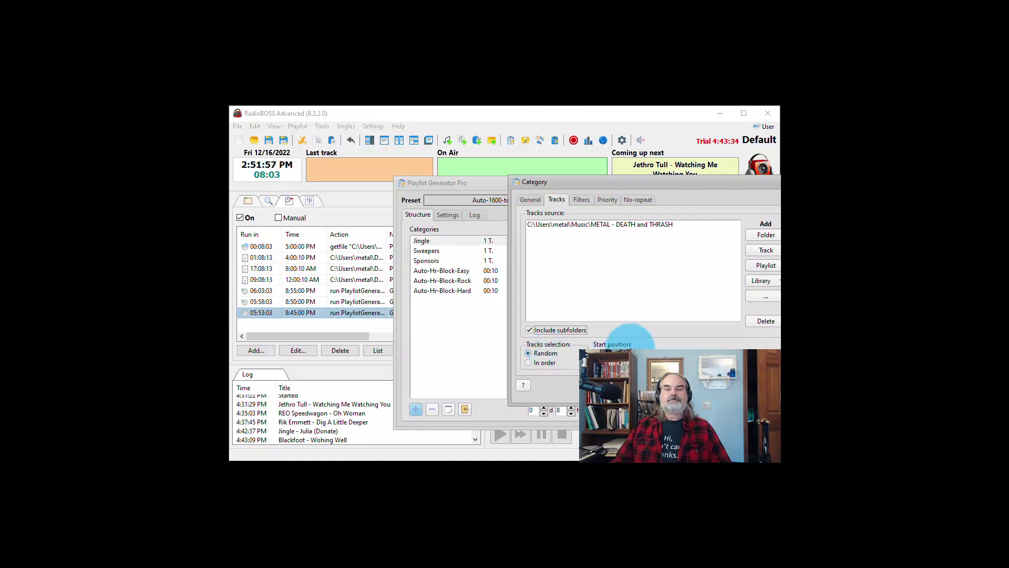
click(699, 386)
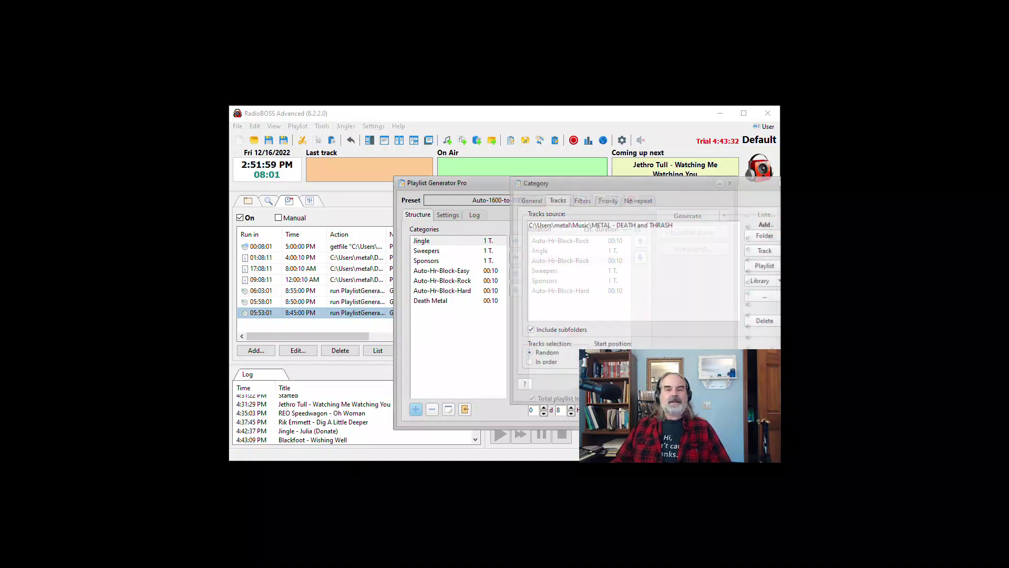
- Insert the Death Metal category into the rotation directly after the second Auto-Hr-Block-Rock entry
click(428, 301)
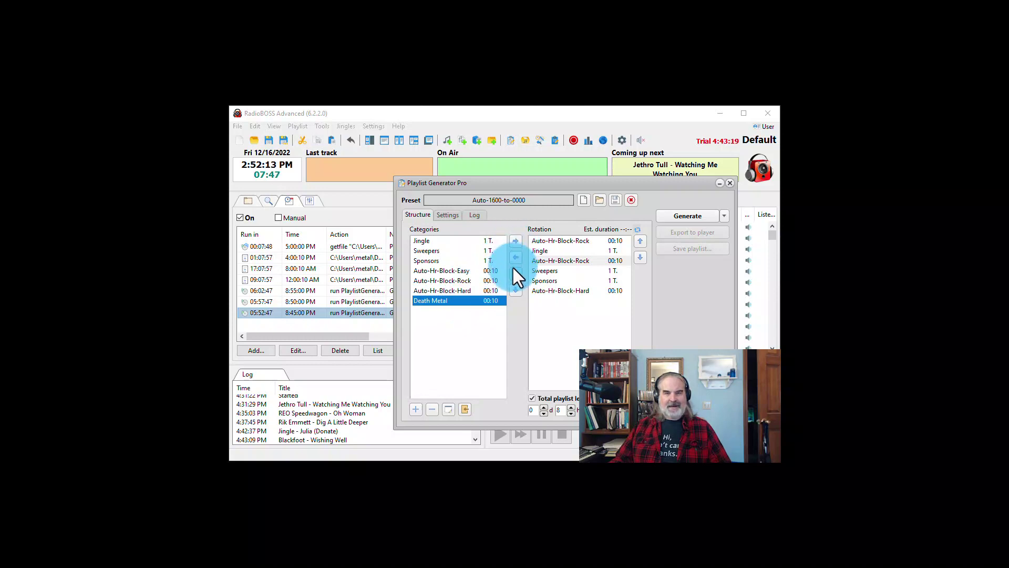
click(514, 241)
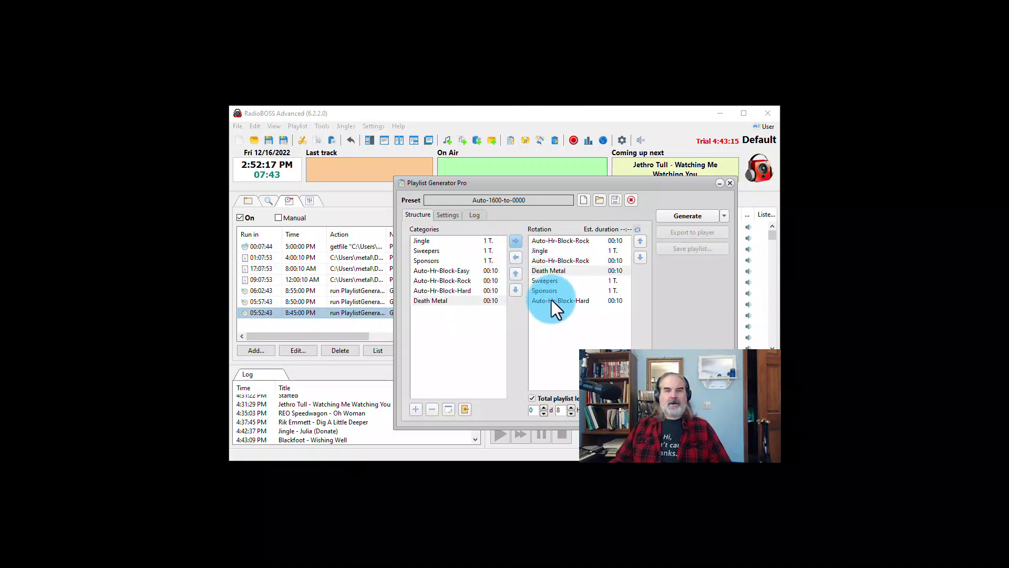
- Remove the second Auto-Hr-Block-Rock entry, directly above Death Metal, from the preset's rotation
click(551, 301)
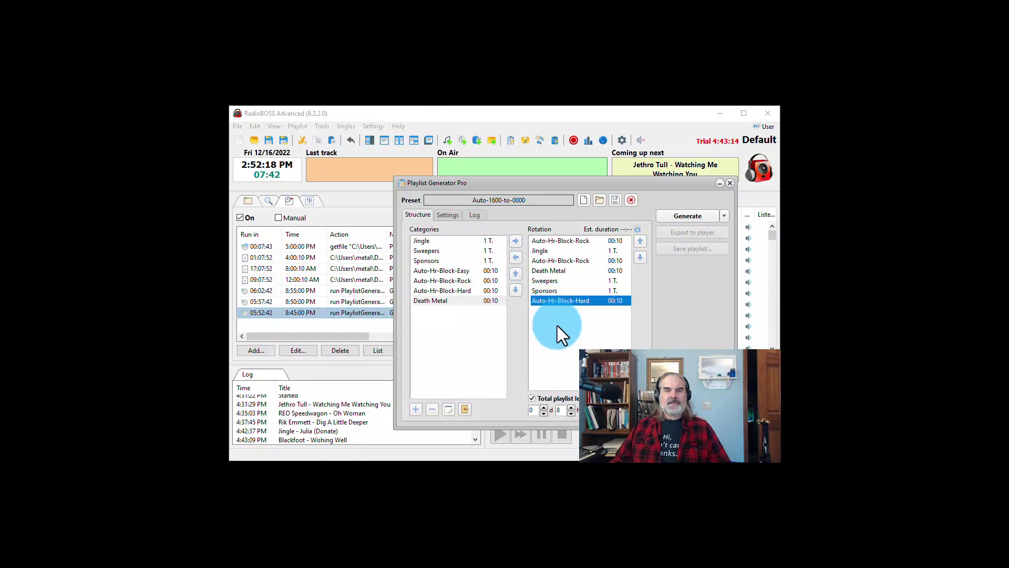
click(574, 259)
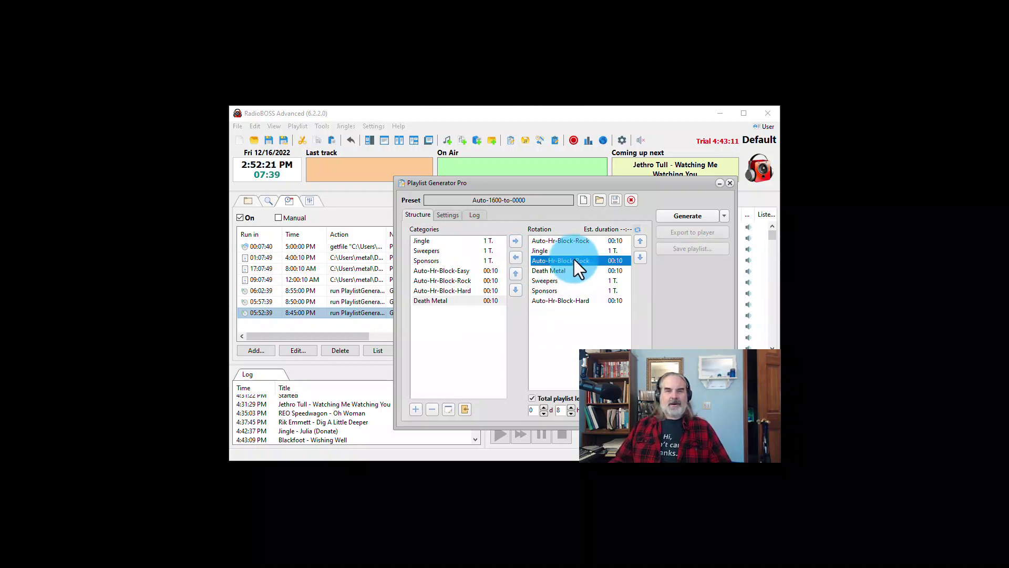
click(566, 270)
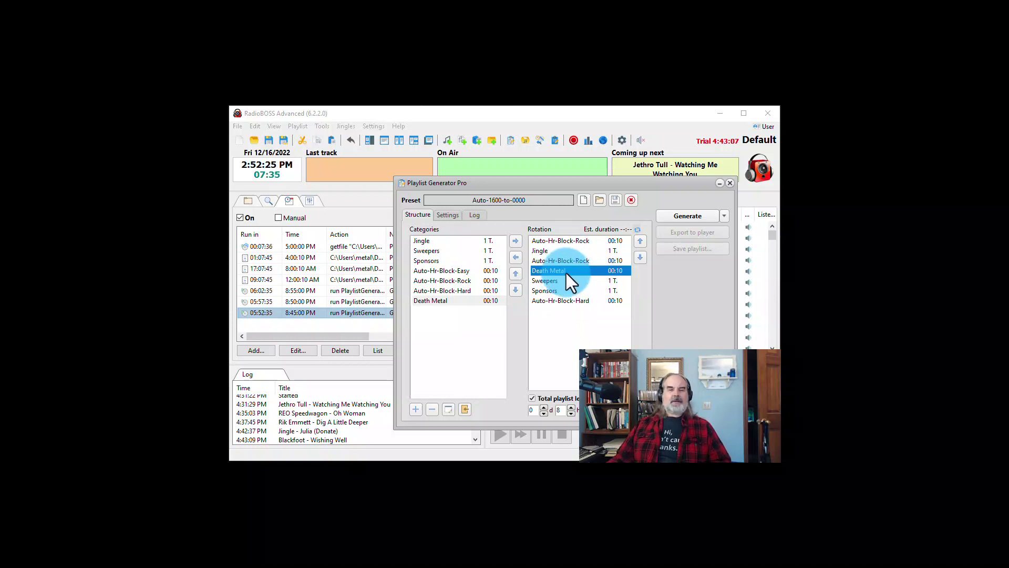
click(572, 259)
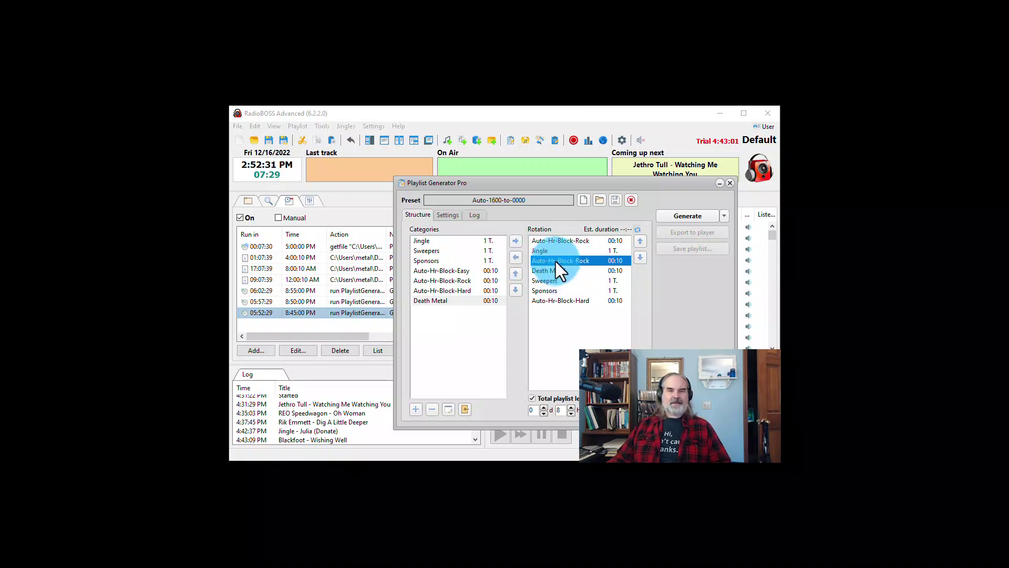
key(Delete)
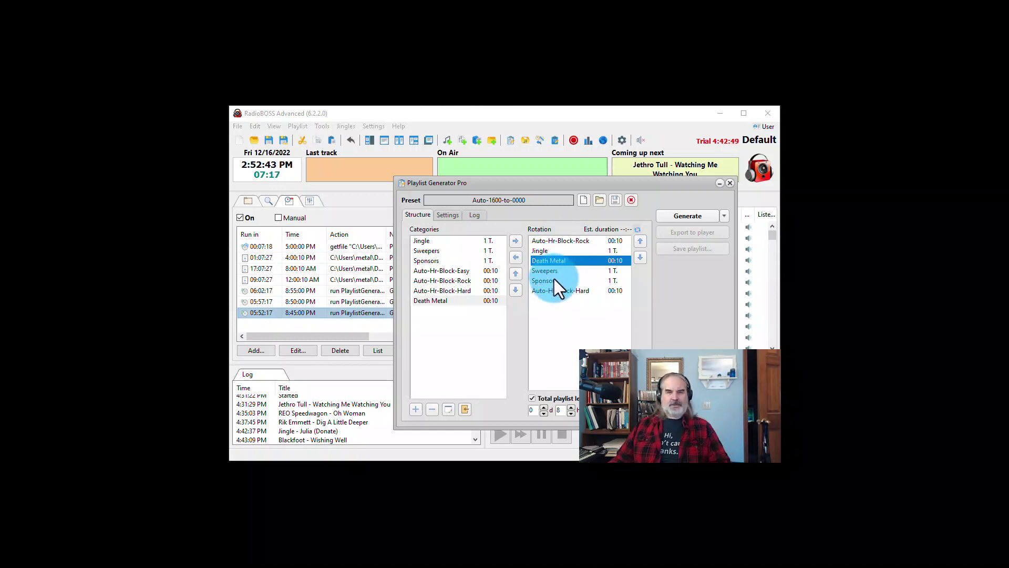
click(564, 290)
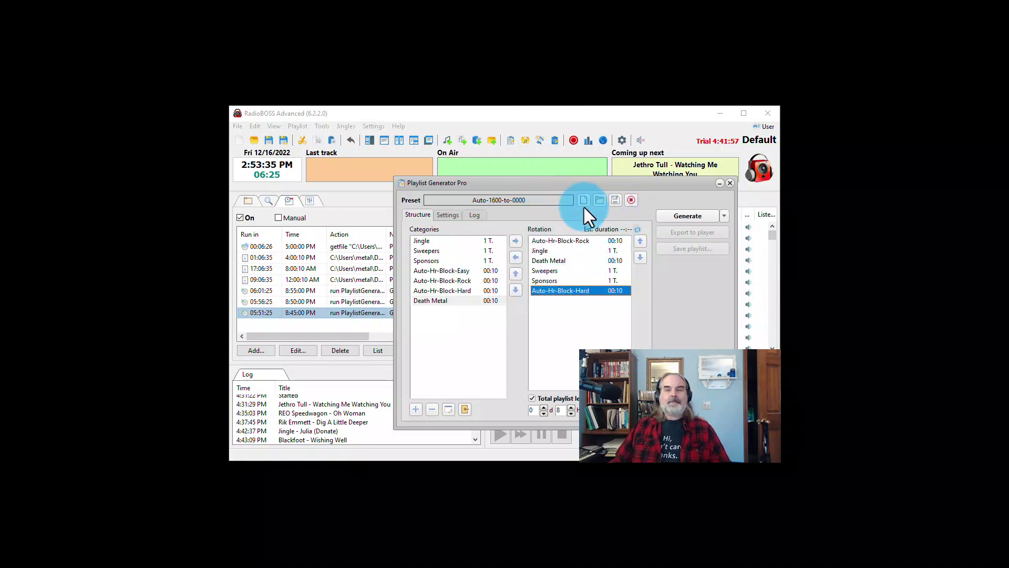
- Check the additional generation options and generate a playlist from the Auto-1600-to-0000 preset
click(724, 215)
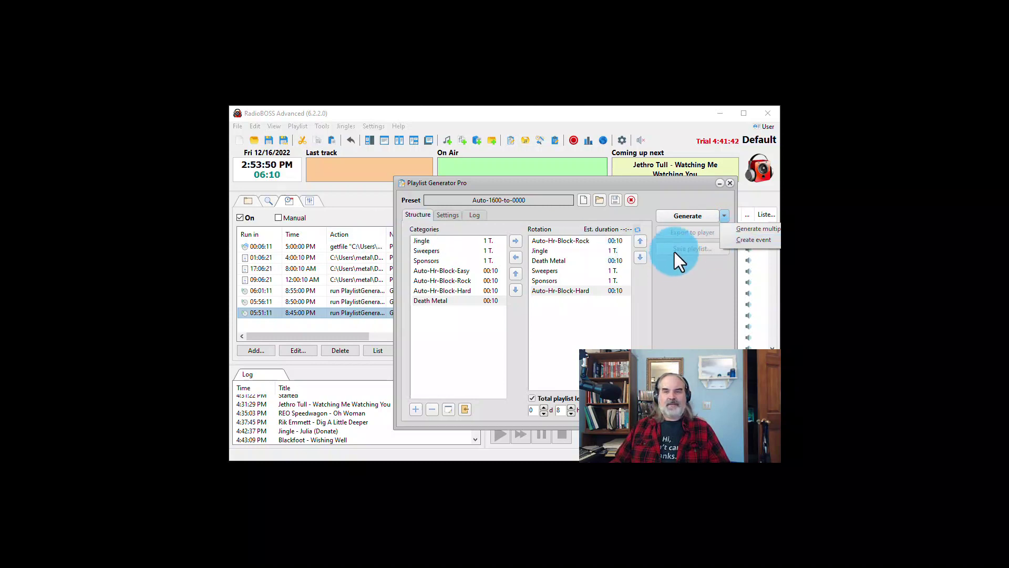
click(687, 245)
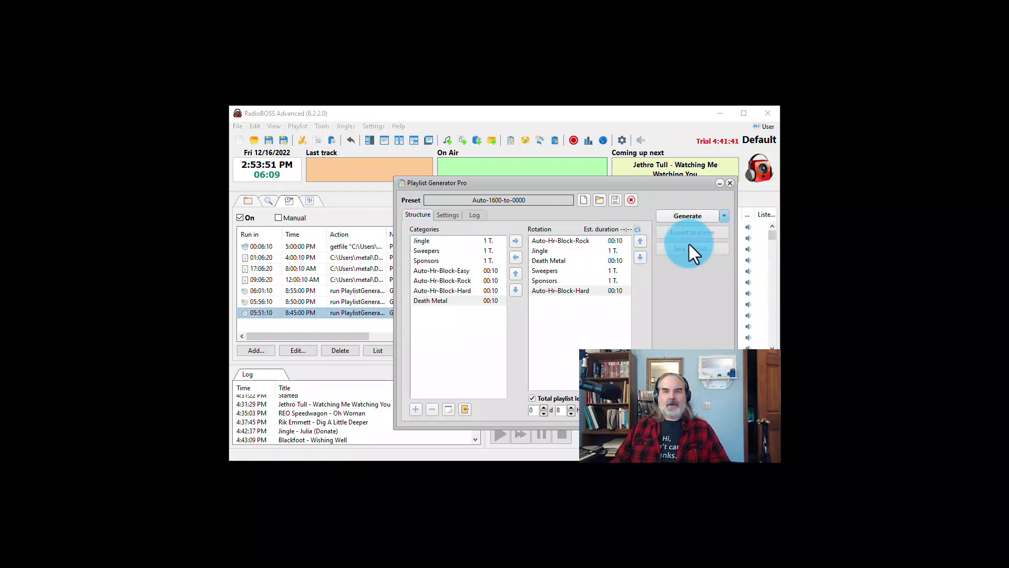
click(724, 215)
click(697, 294)
click(699, 216)
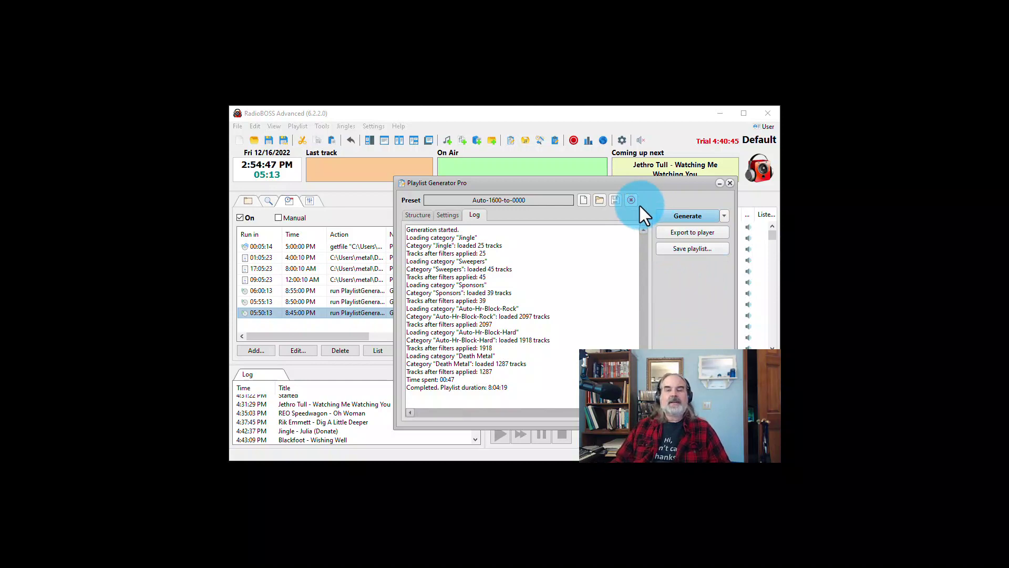
click(657, 214)
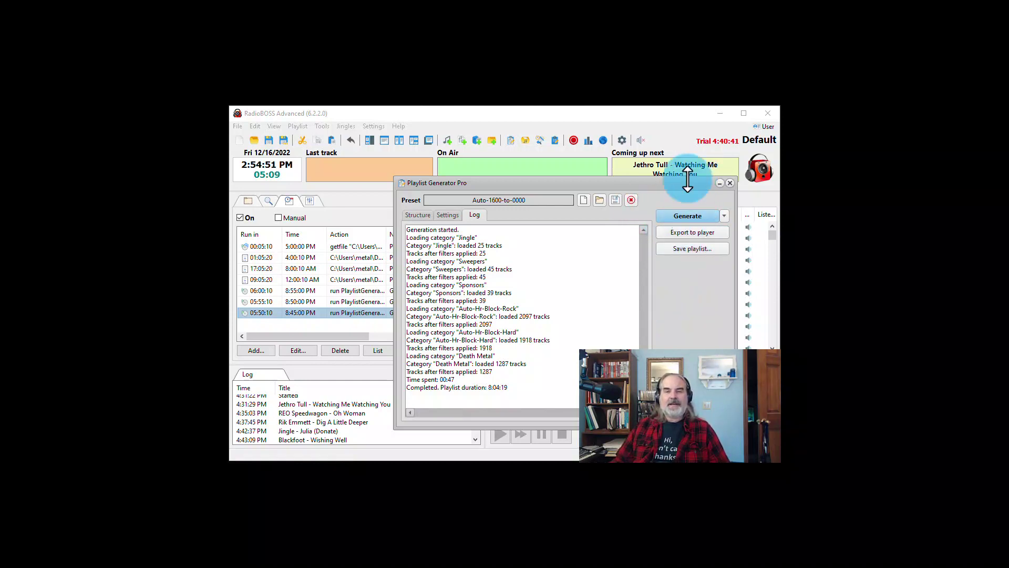
- Examine the insert-position options for exporting the generated playlist to the player, without sending it
click(688, 234)
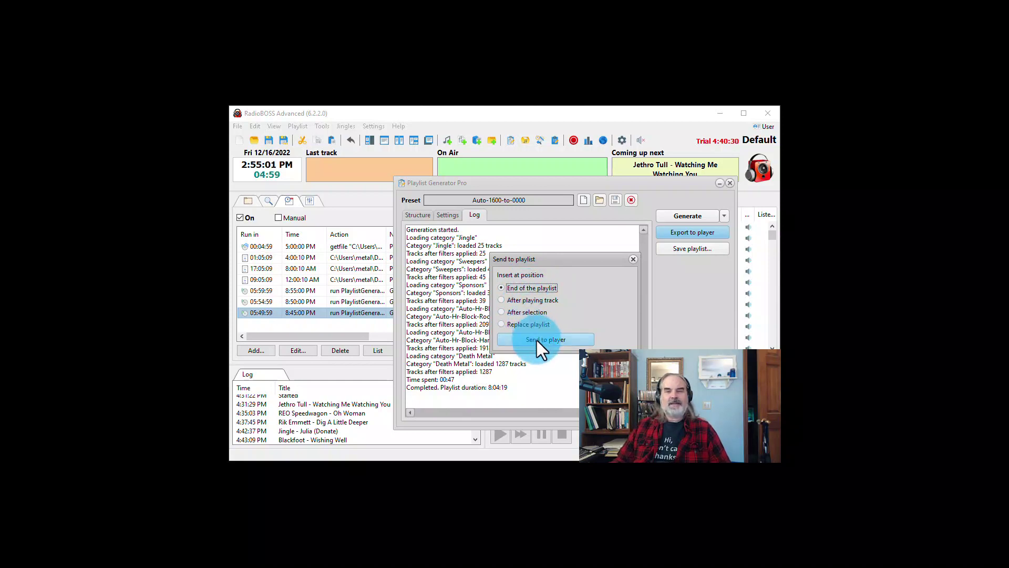
click(632, 259)
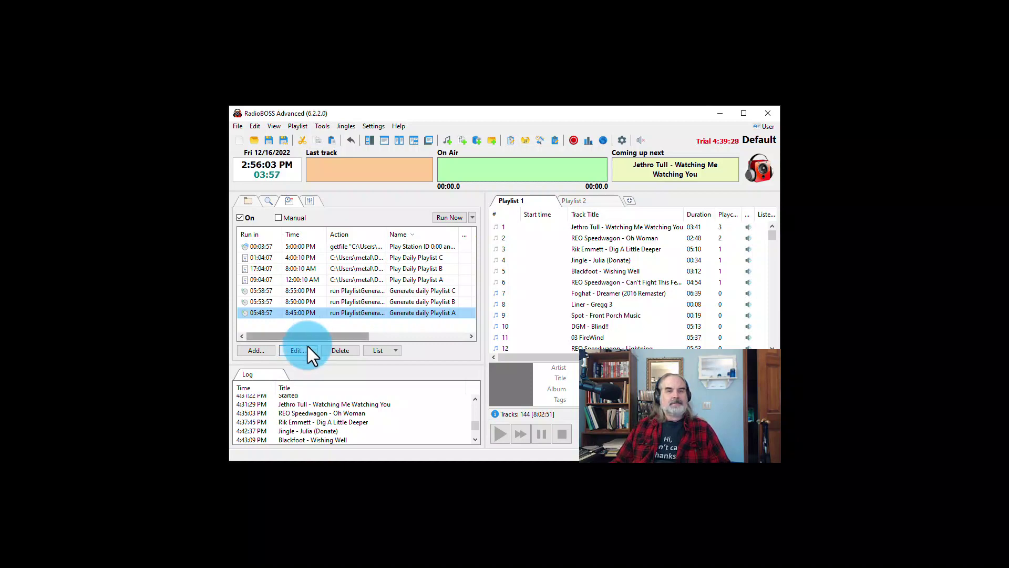
- Start a new scheduled event with an empty playlist/track filename or command
click(319, 326)
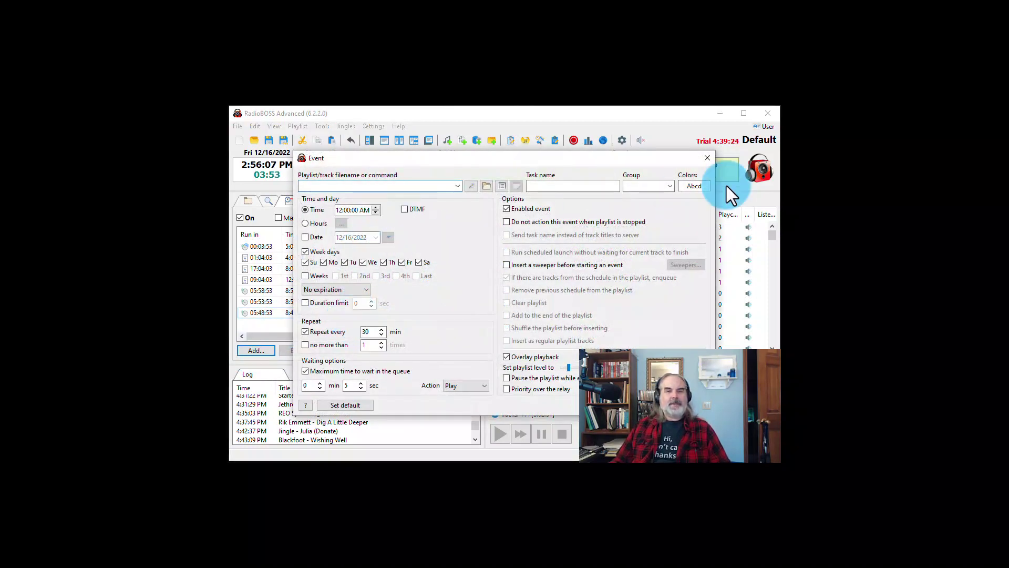
click(709, 159)
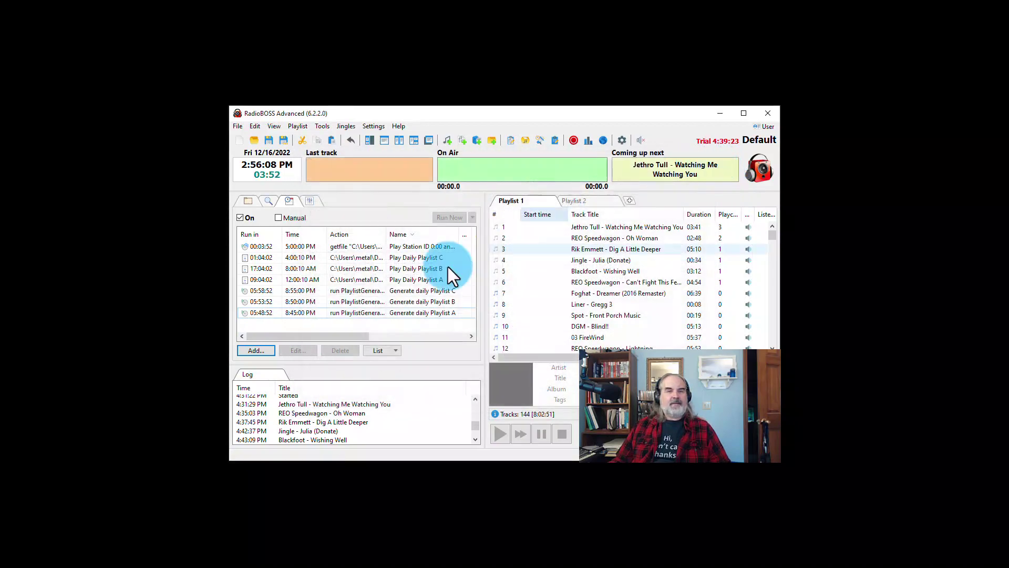
click(261, 352)
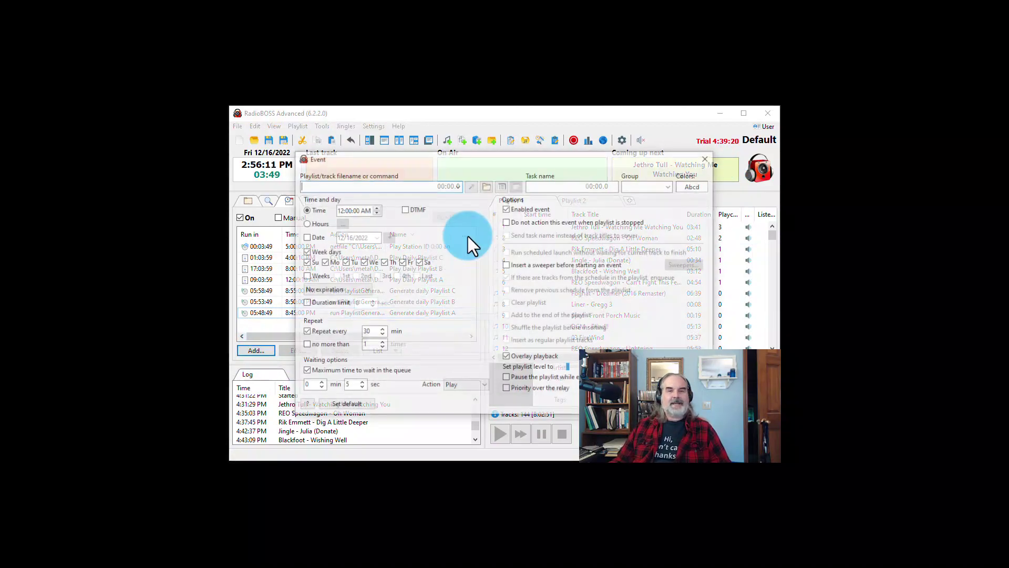
click(507, 205)
click(326, 184)
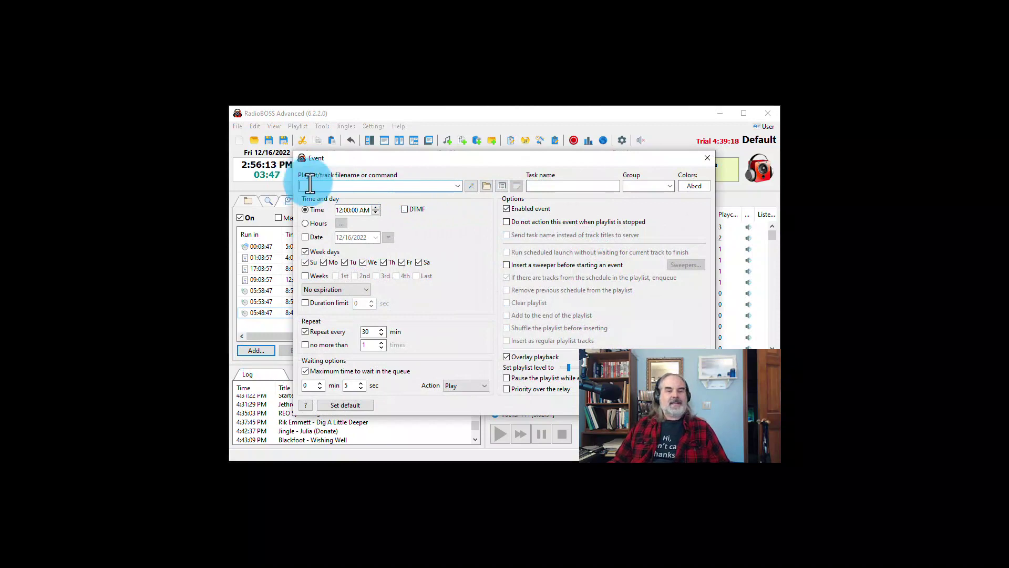
- Use the Scheduler Wizard to make the event generate a playlist from the Auto-1600-to-0000 template
click(471, 187)
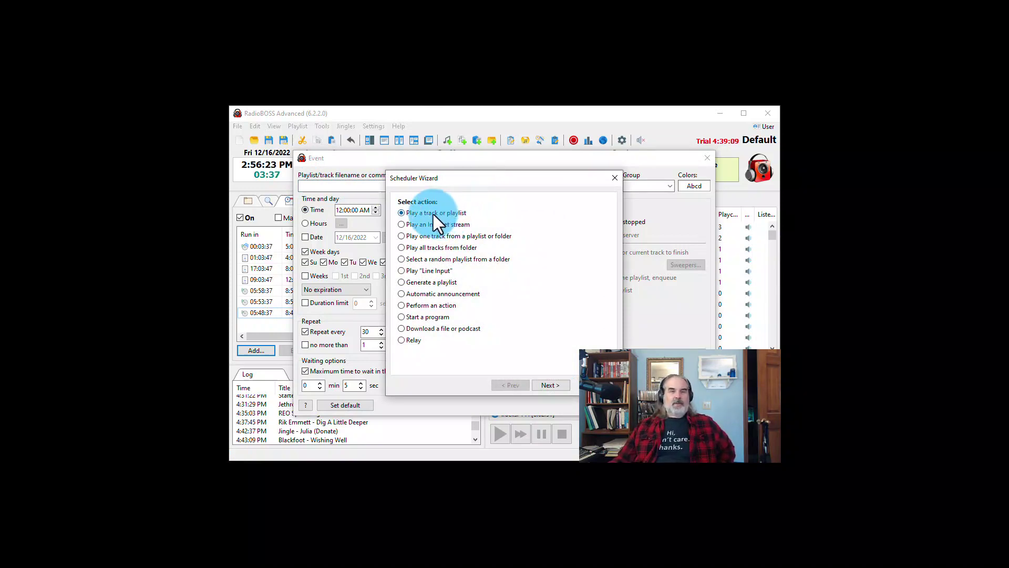
click(402, 283)
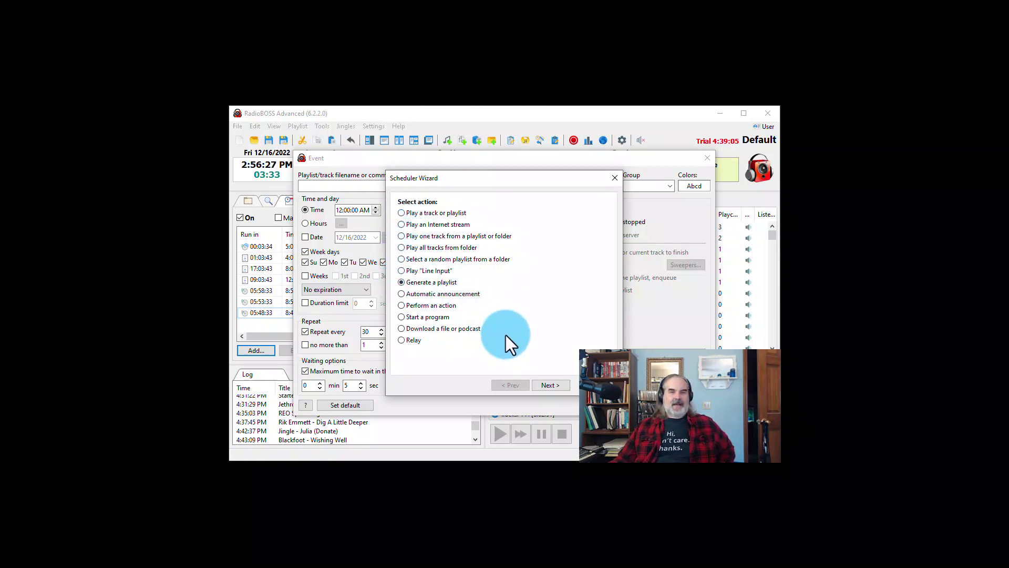
click(549, 385)
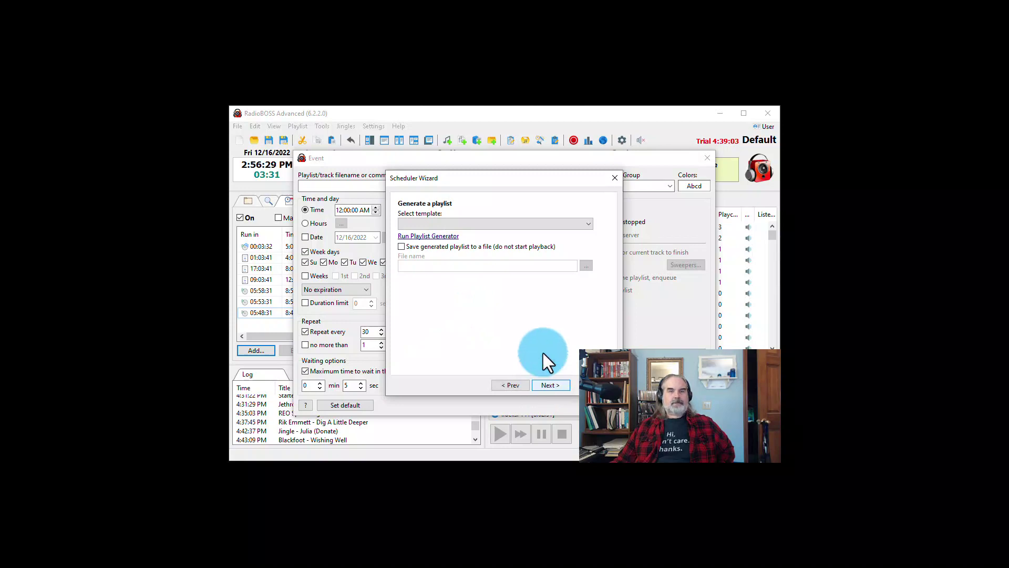
click(590, 225)
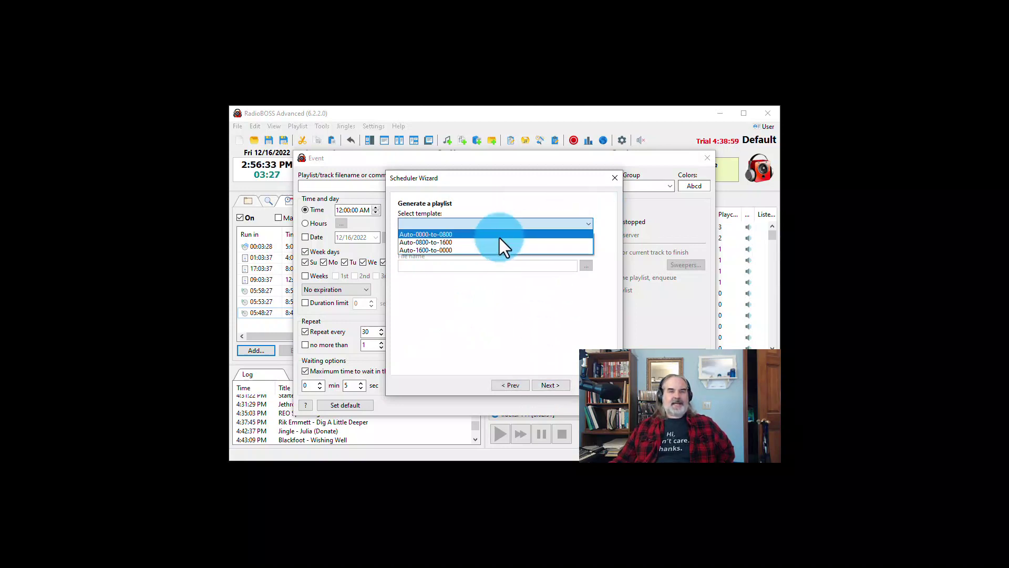
click(463, 251)
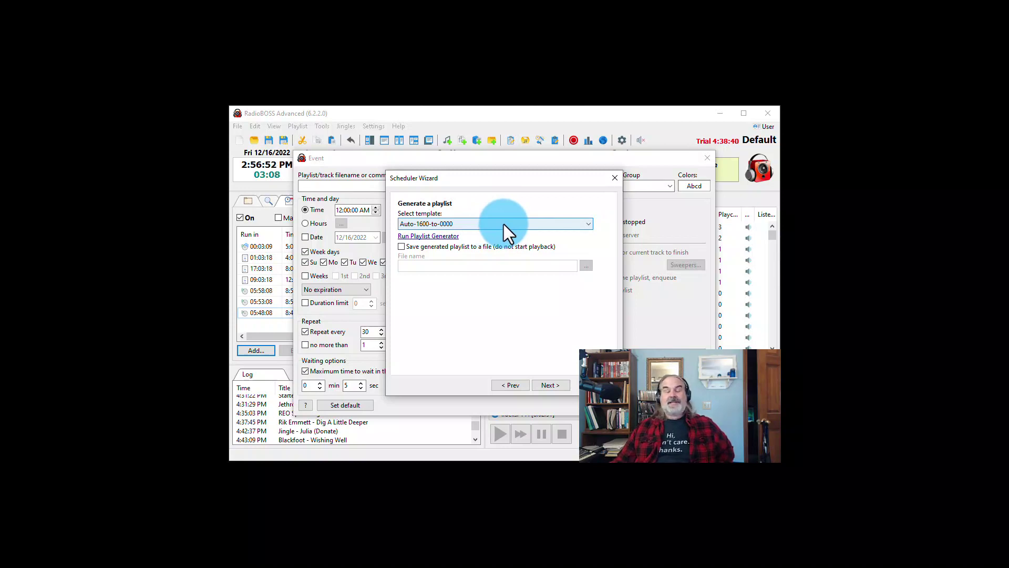
- Have the generated playlist saved to a file named Playlist-C-1600-000-test instead of starting playback
click(402, 248)
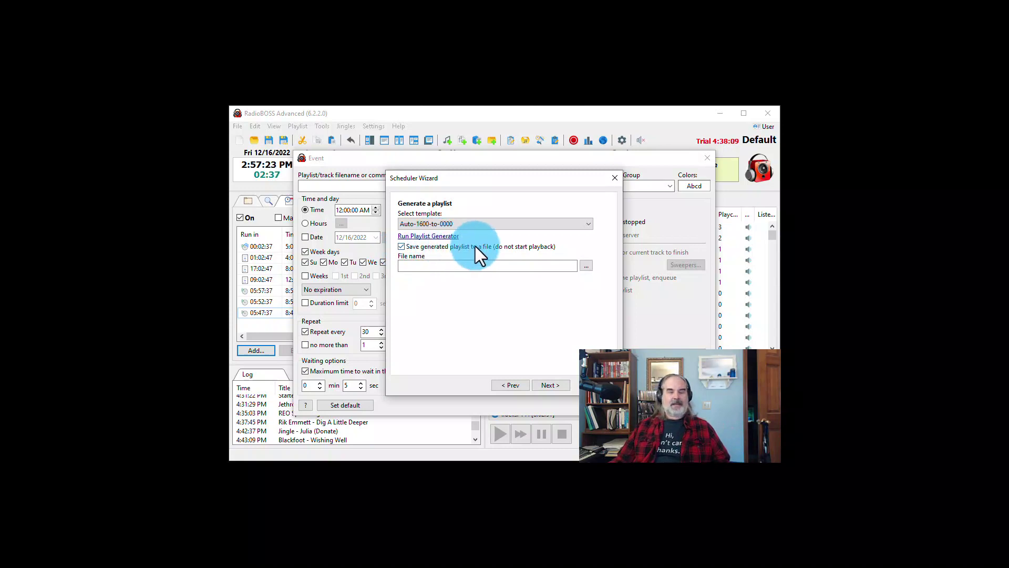
click(502, 264)
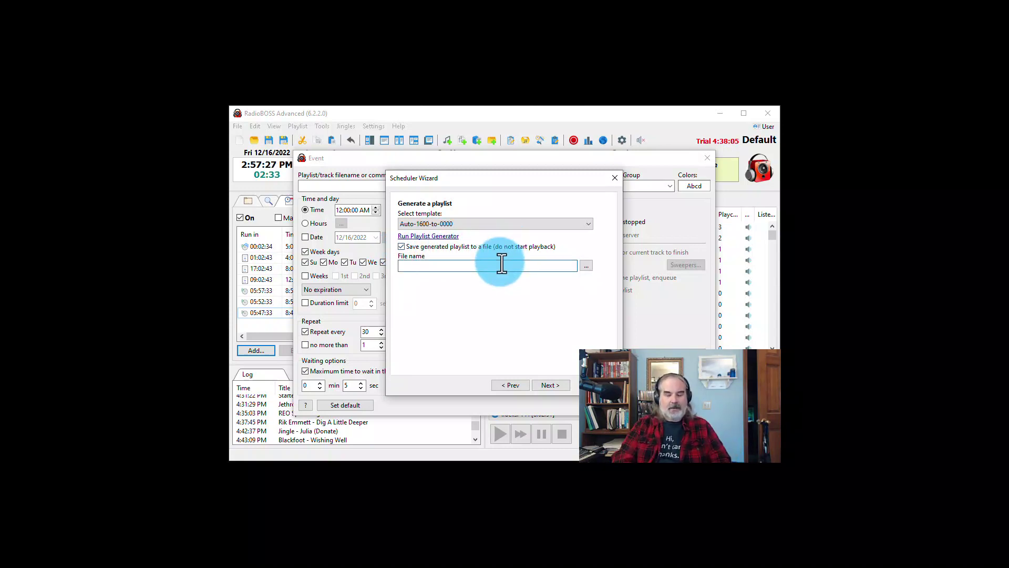
text(Pla)
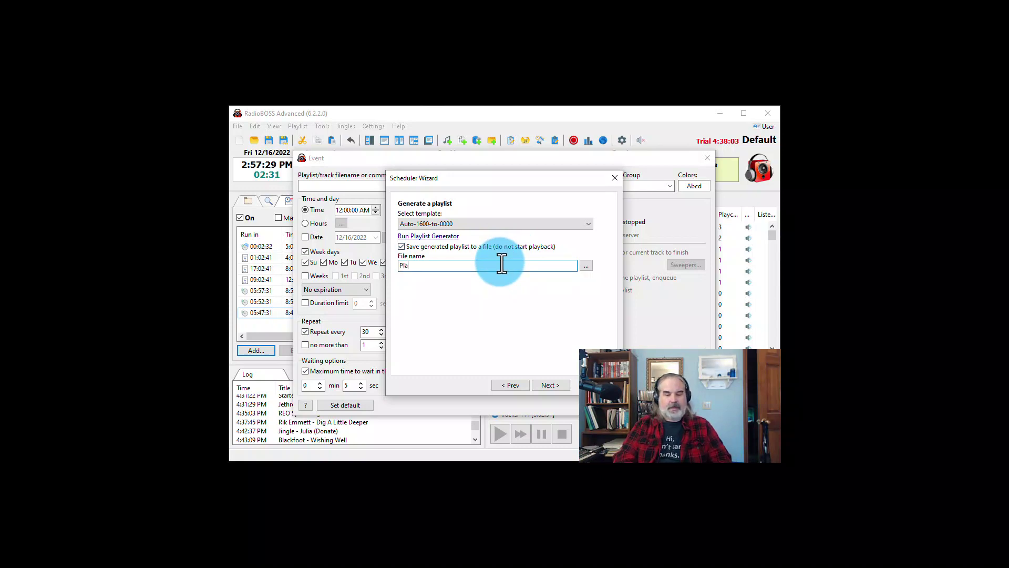
text(ylist-)
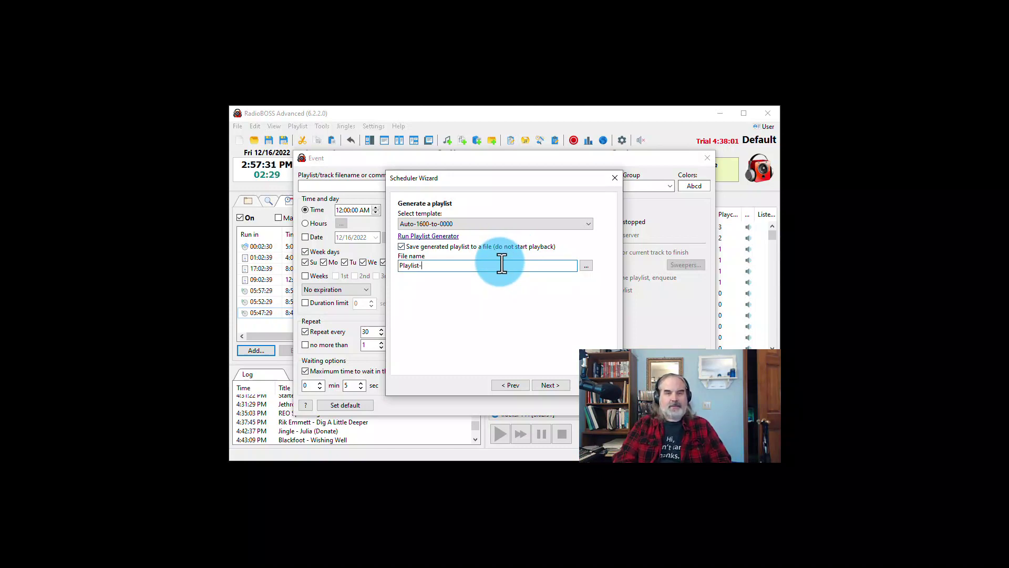
text(C-0)
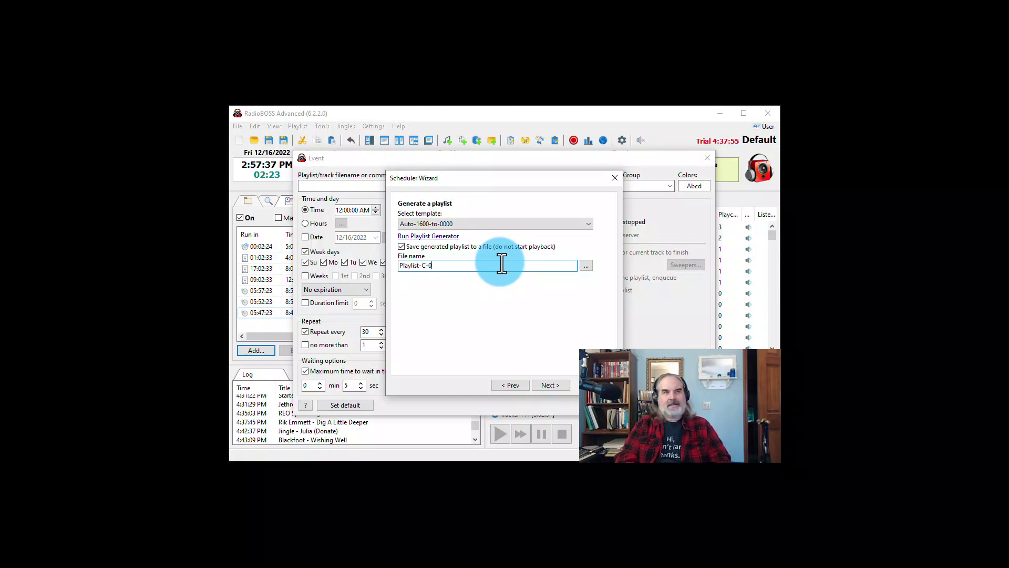
text(600-00)
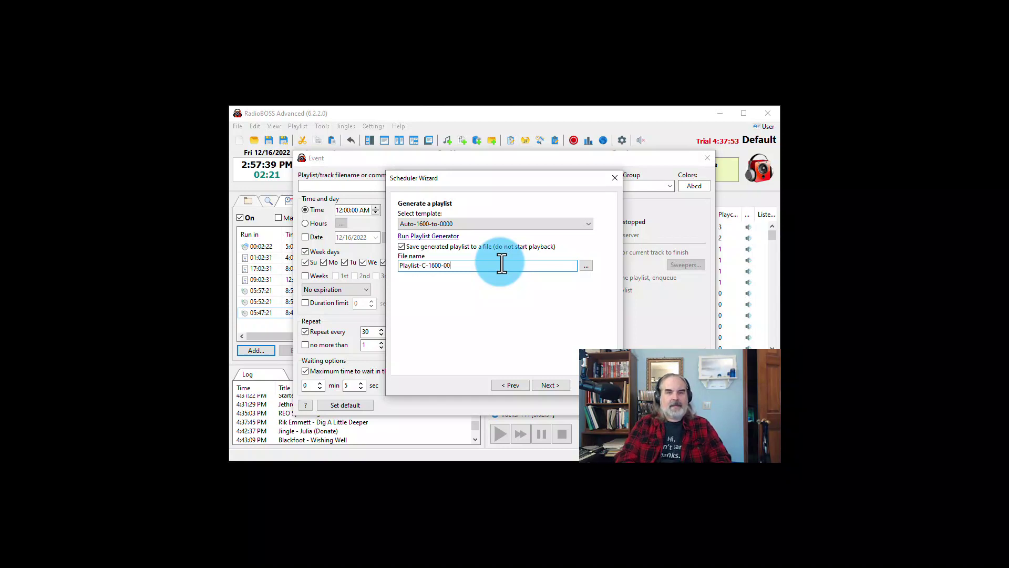
text(0-test)
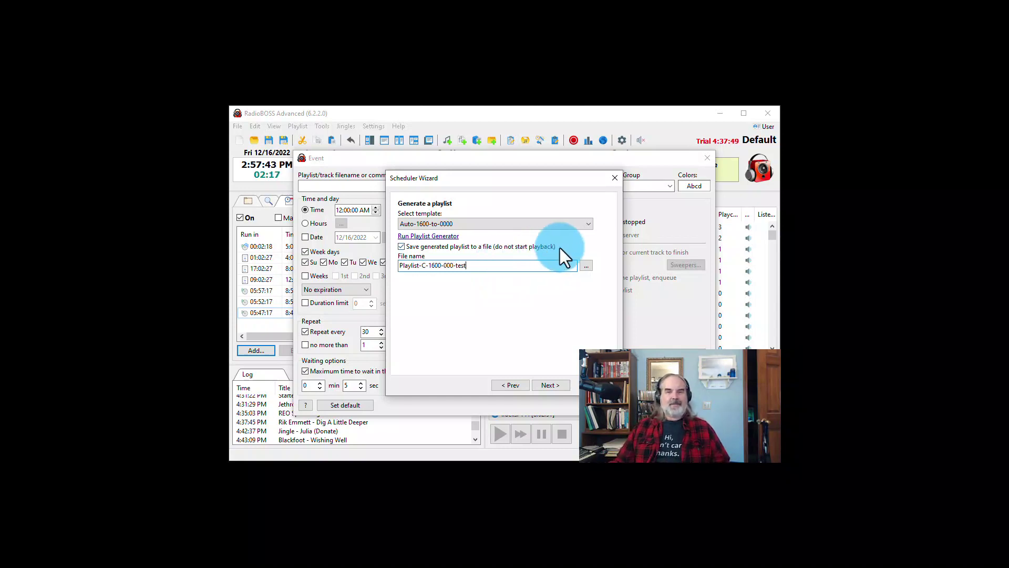
- Browse to the Playlists folder inside RadioBoss as a save location, and leave the file browser and the wizard
click(586, 265)
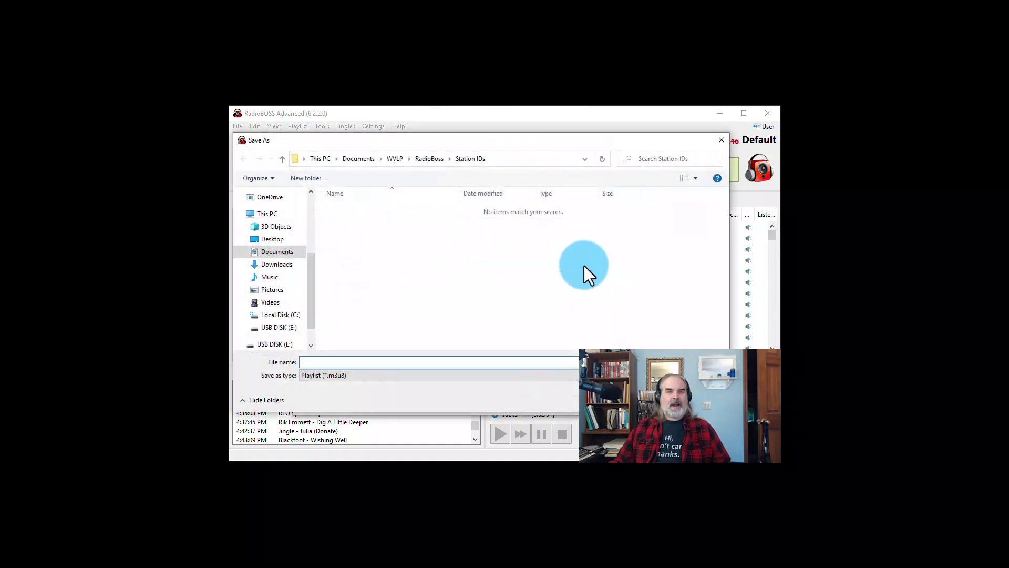
click(428, 160)
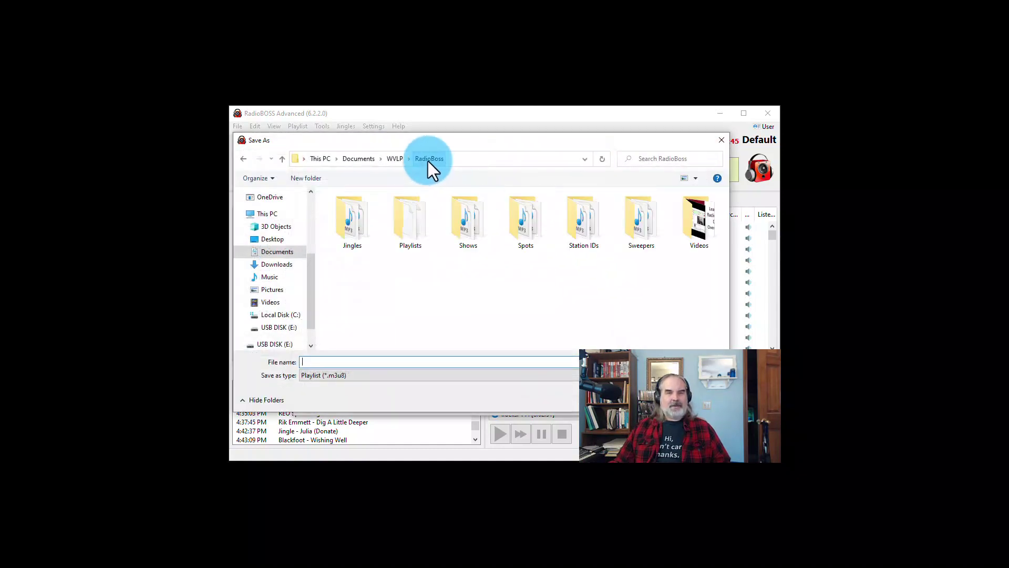
double_click(408, 240)
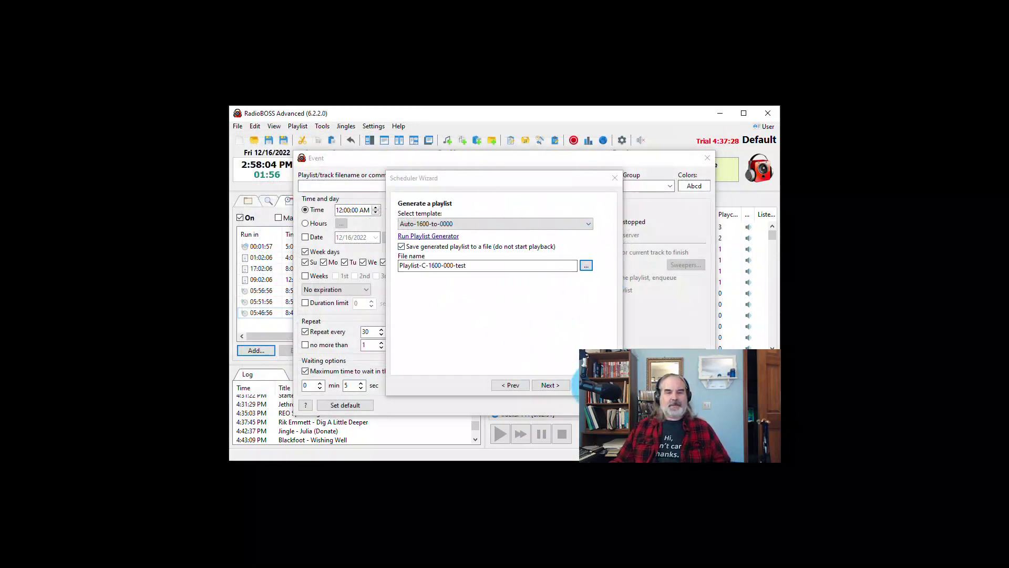
click(552, 385)
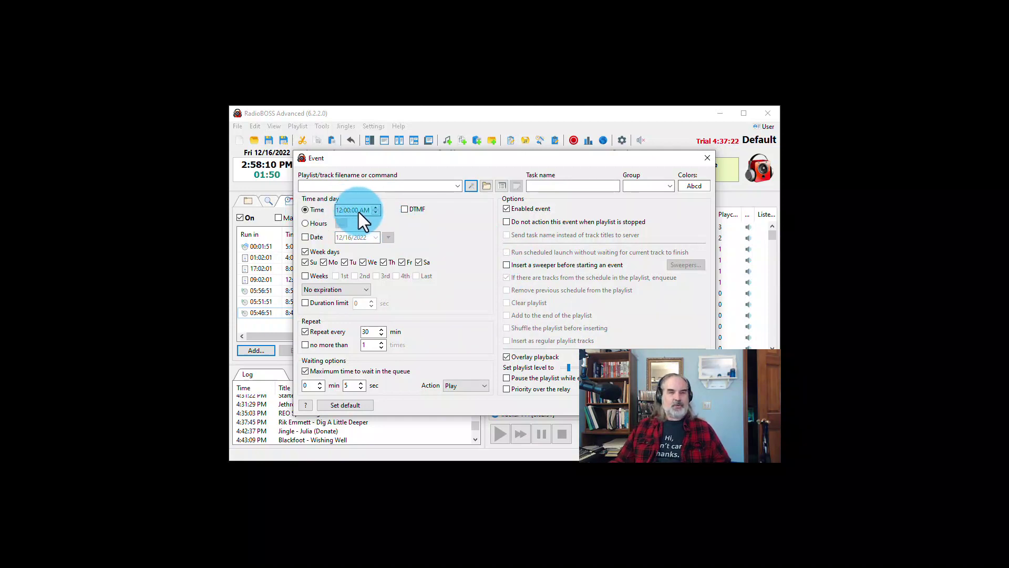
- Go over the event's start time and week days, and turn off its Repeat every option
click(339, 209)
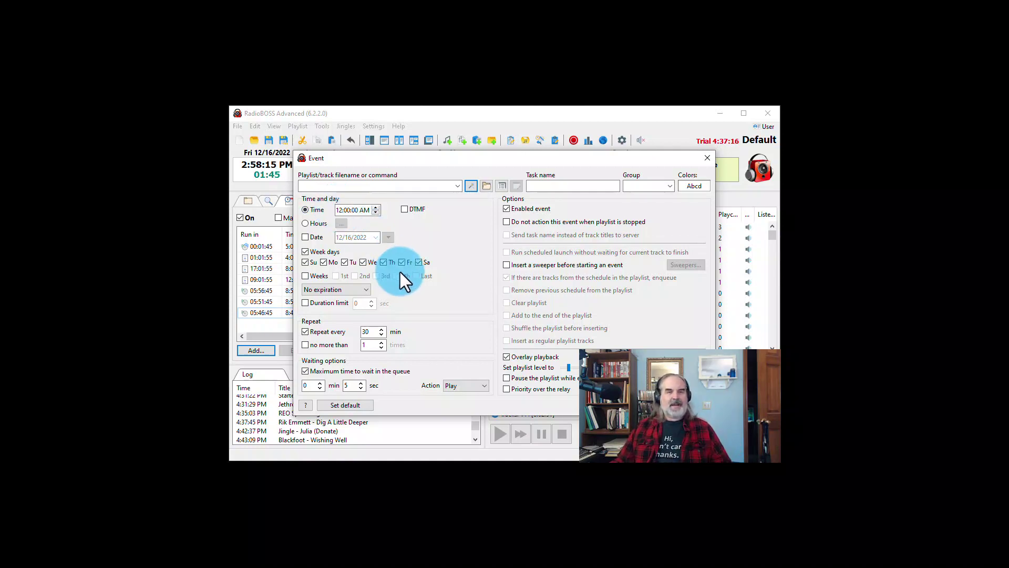
click(305, 262)
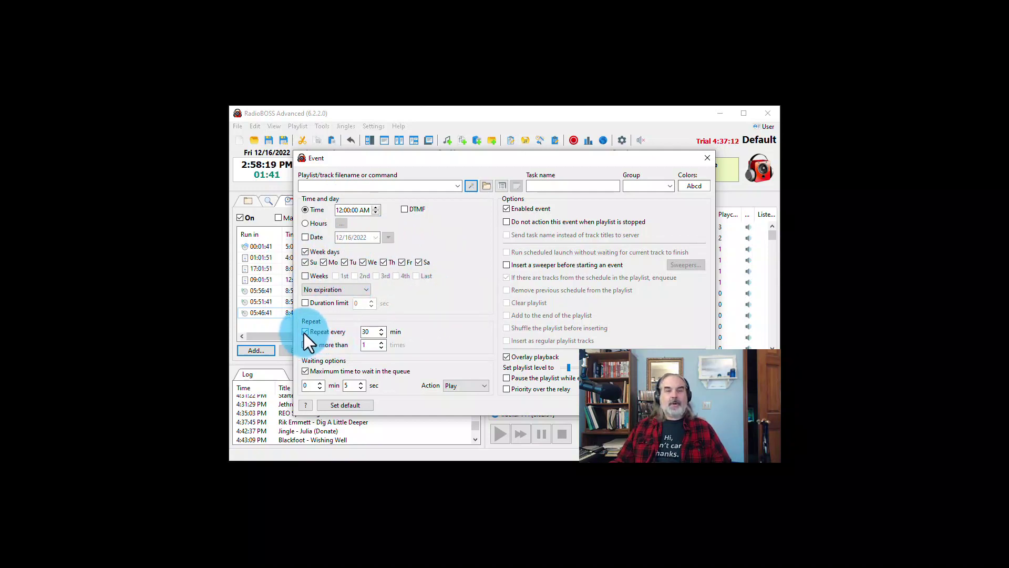
click(307, 263)
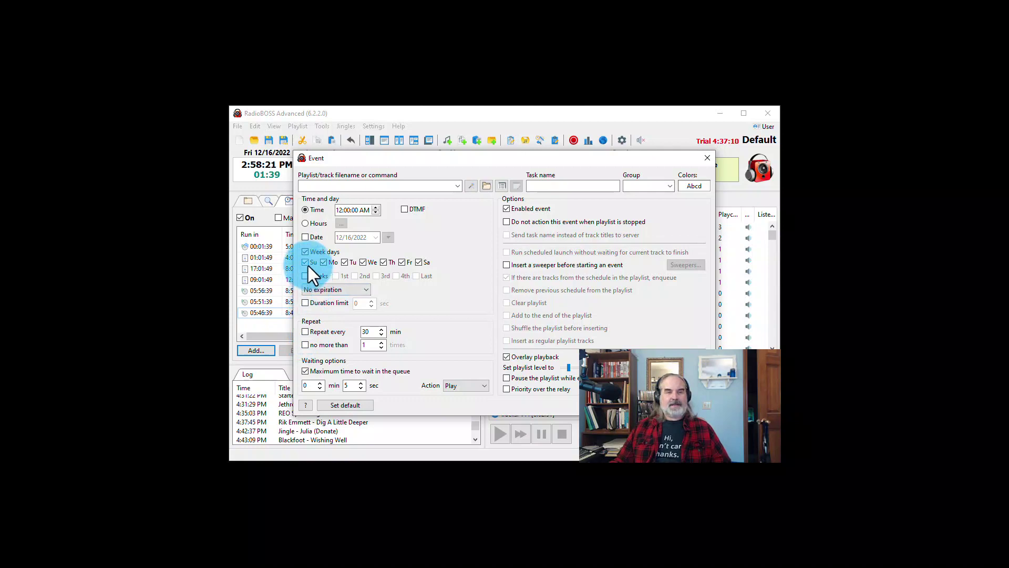
- Review the new event's week days, queue waiting time and overlay playback options, and leave the event unsaved
click(301, 263)
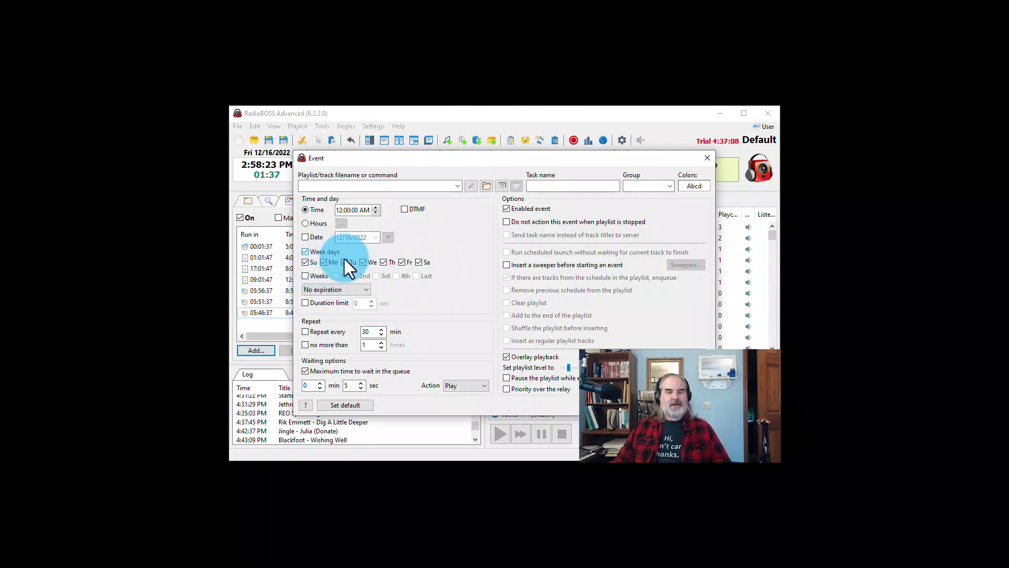
click(550, 288)
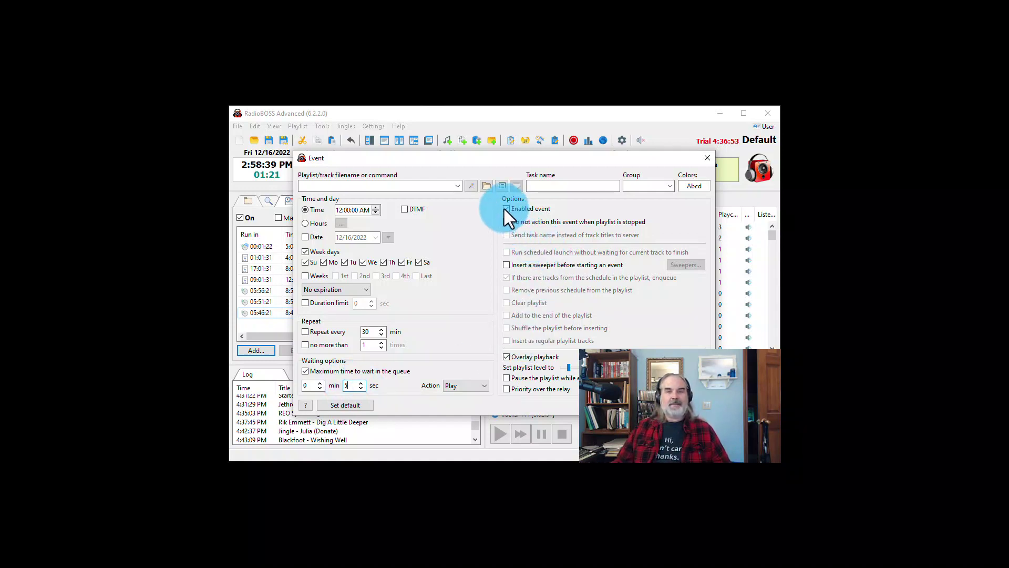
click(506, 357)
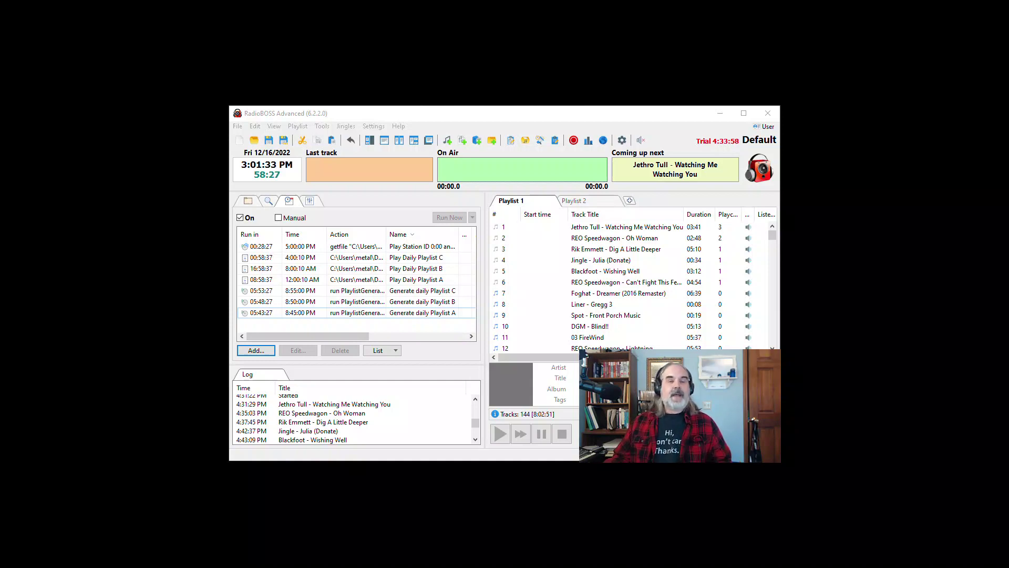
- Open the Generate daily Playlist A event for editing and examine its start time and the date placeholders and ?+1d offset in its command
click(349, 311)
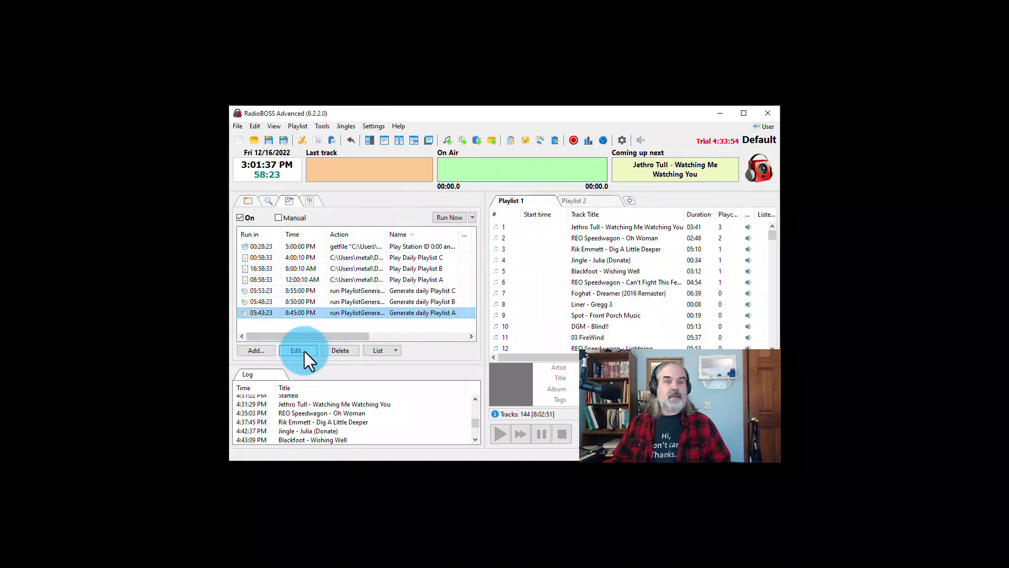
click(305, 351)
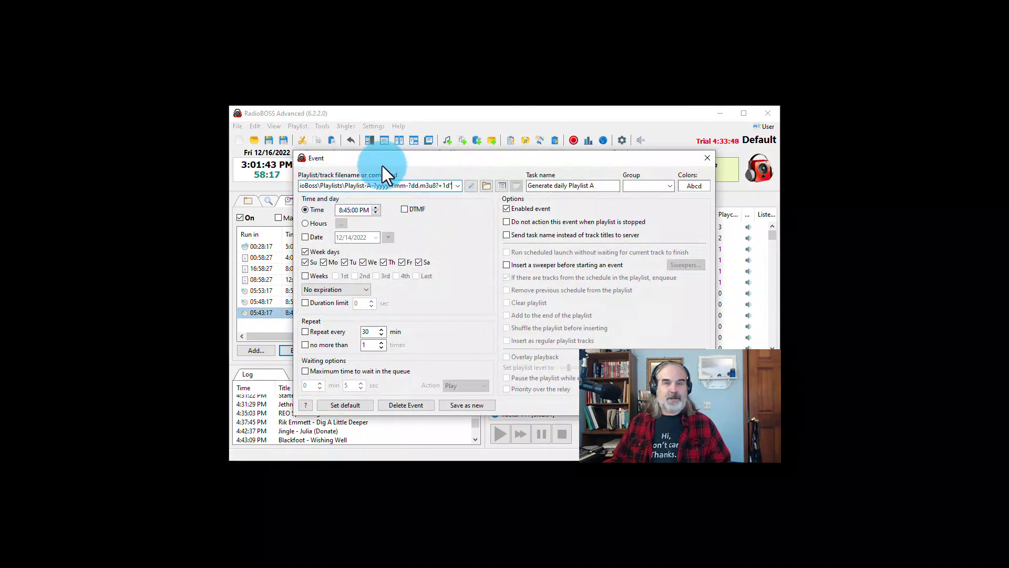
click(361, 213)
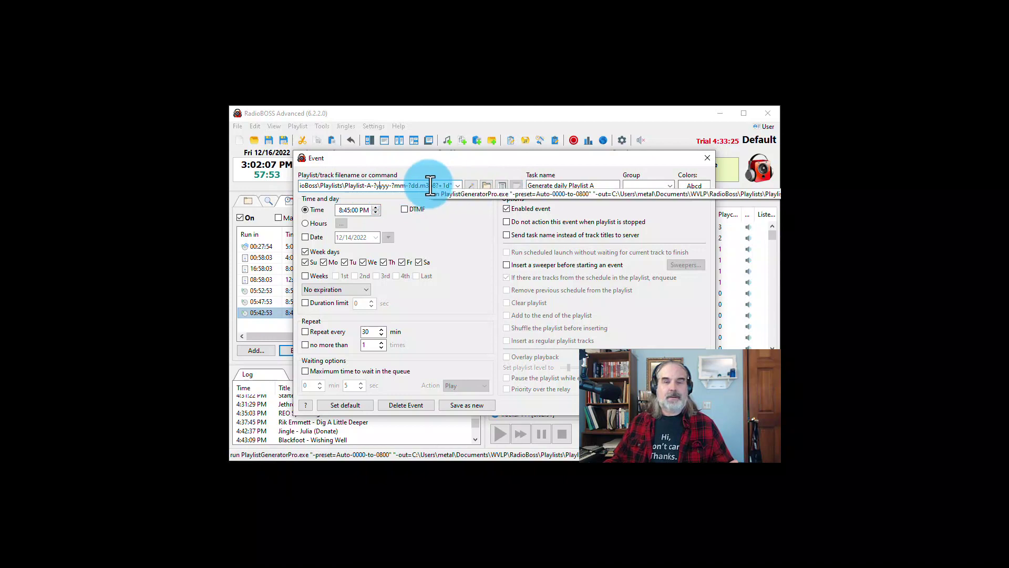
click(380, 188)
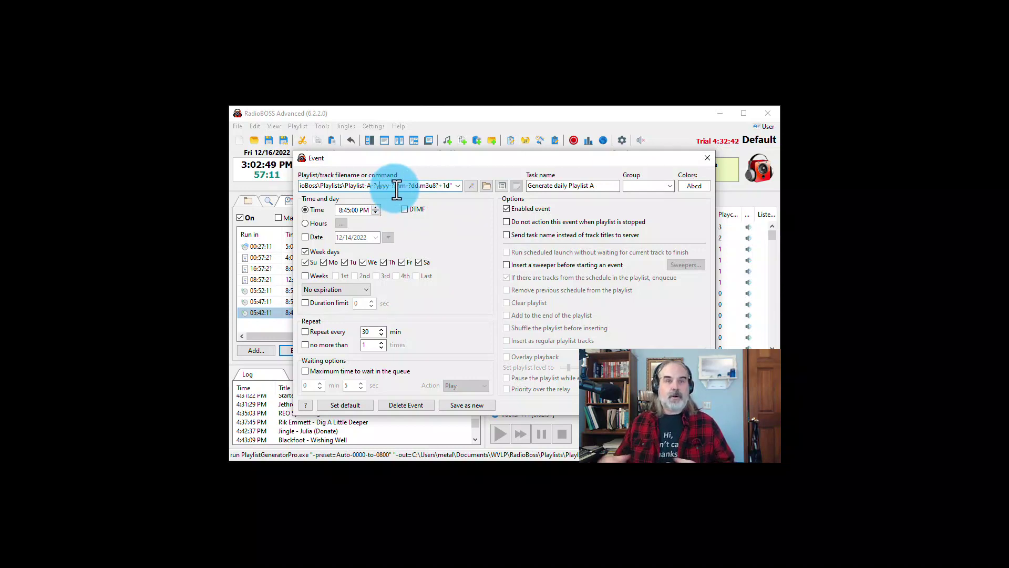
drag(396, 190, 411, 189)
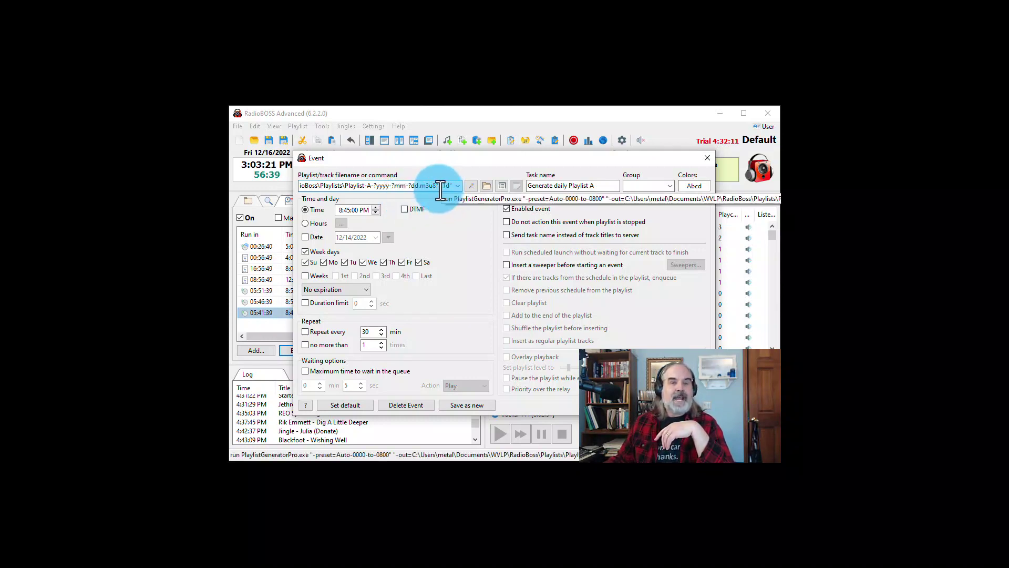
drag(439, 189, 449, 189)
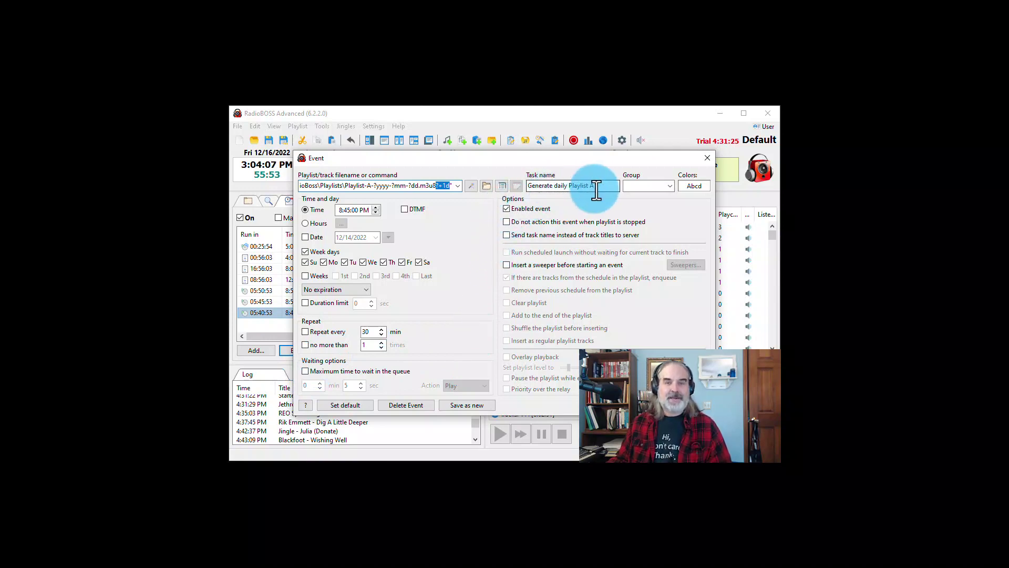
- Examine the event's task name and compare it with the names and run times of the other events in the schedule list
drag(600, 188, 529, 190)
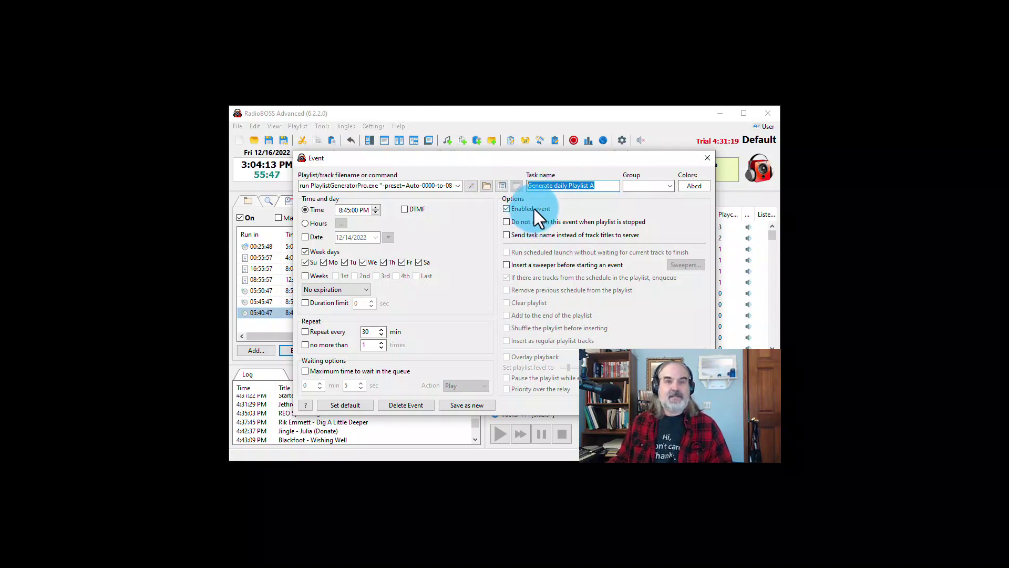
click(598, 190)
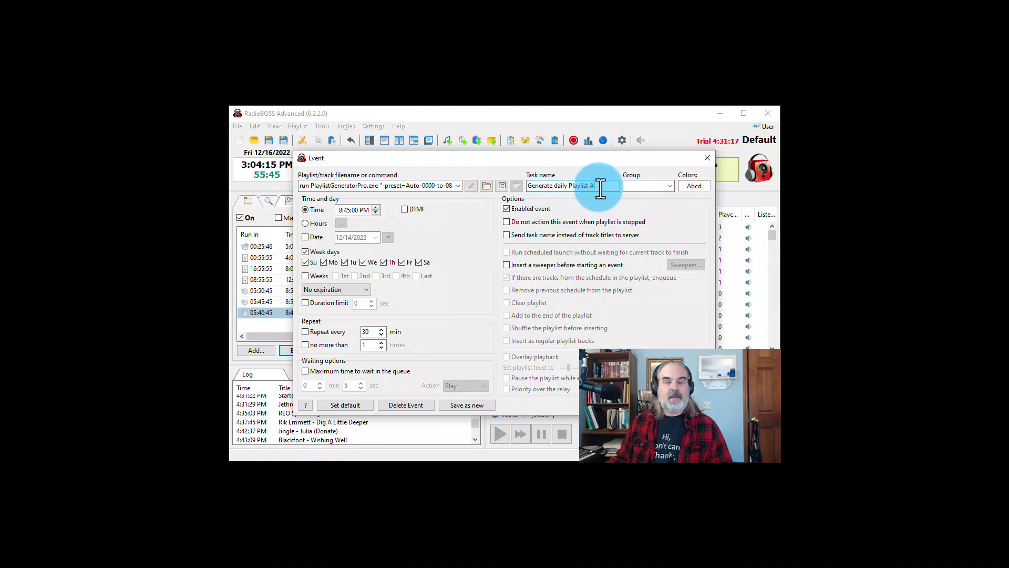
drag(559, 153, 735, 164)
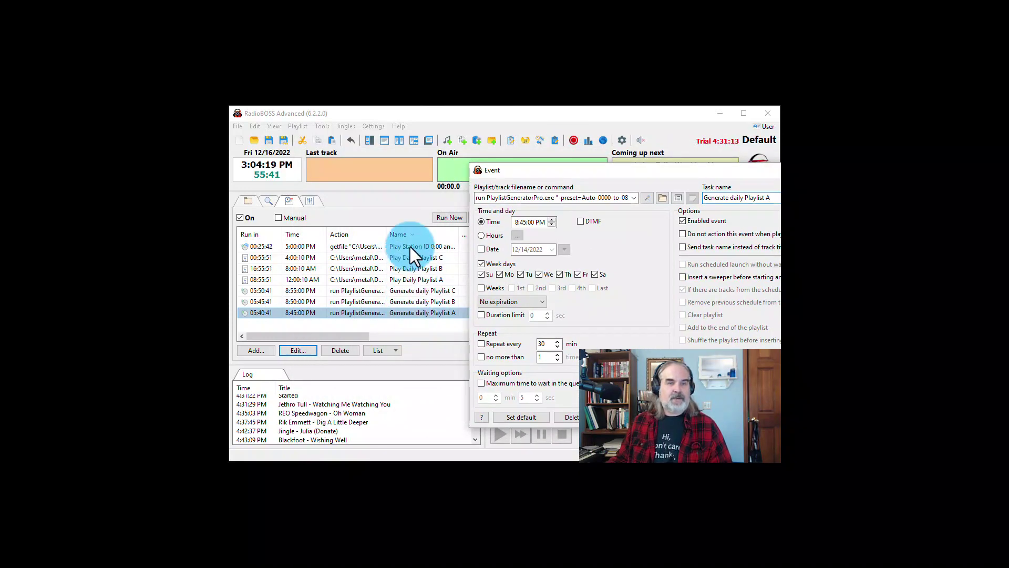
mouse_move(578, 172)
mouse_down()
mouse_move(570, 173)
mouse_move(588, 173)
mouse_move(575, 172)
mouse_up()
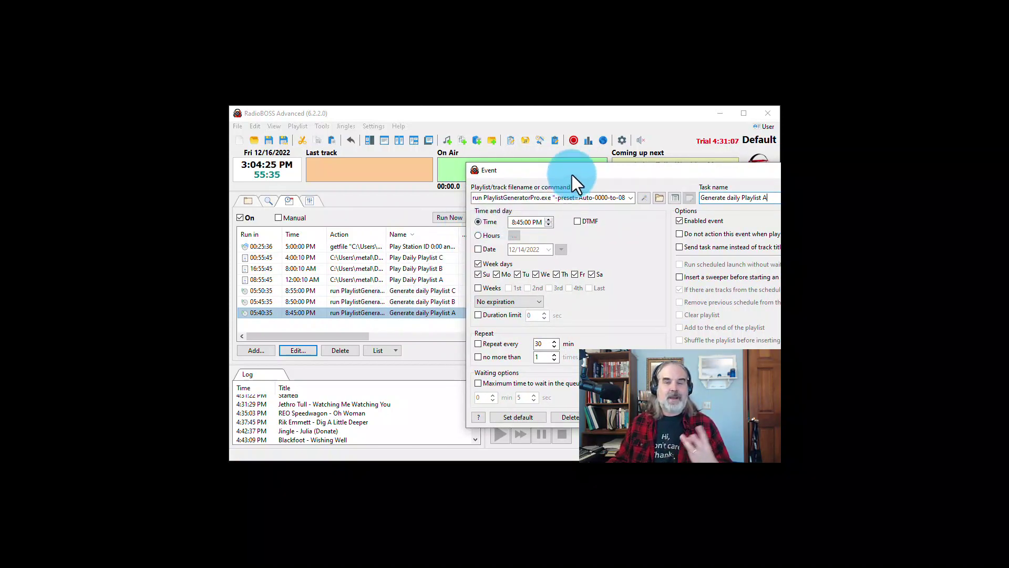
drag(572, 175, 519, 175)
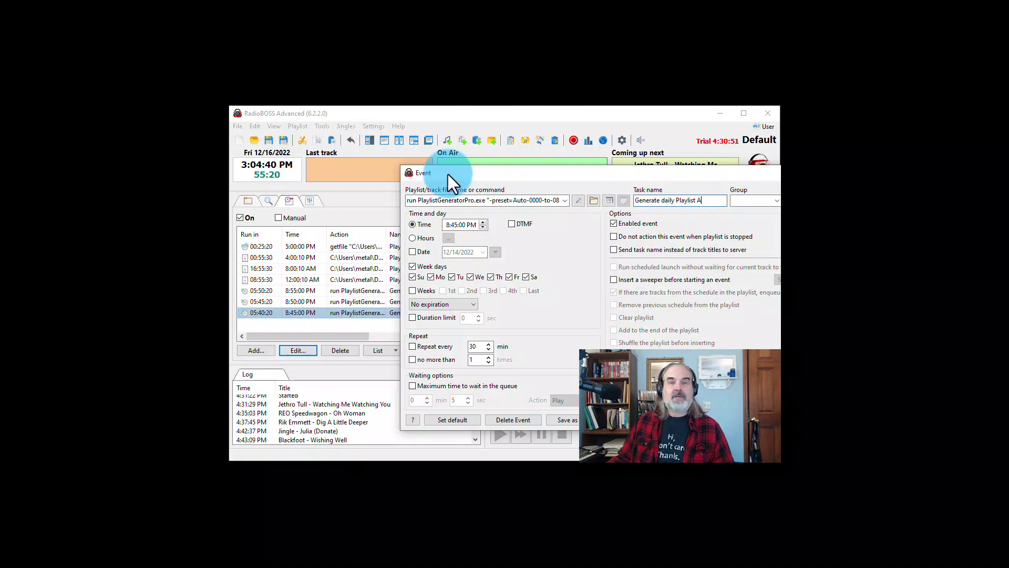
drag(500, 171, 480, 182)
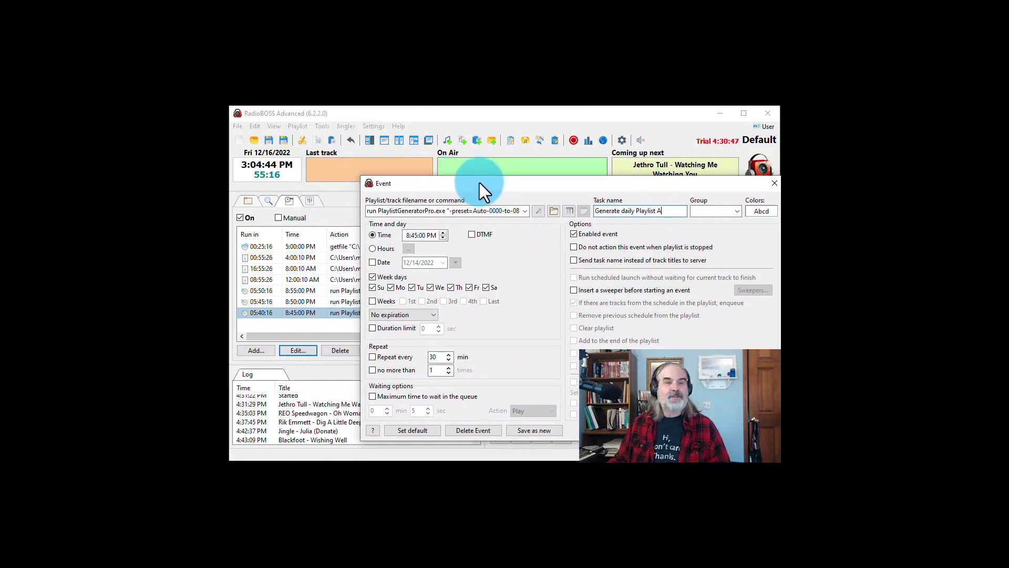
drag(490, 191, 547, 187)
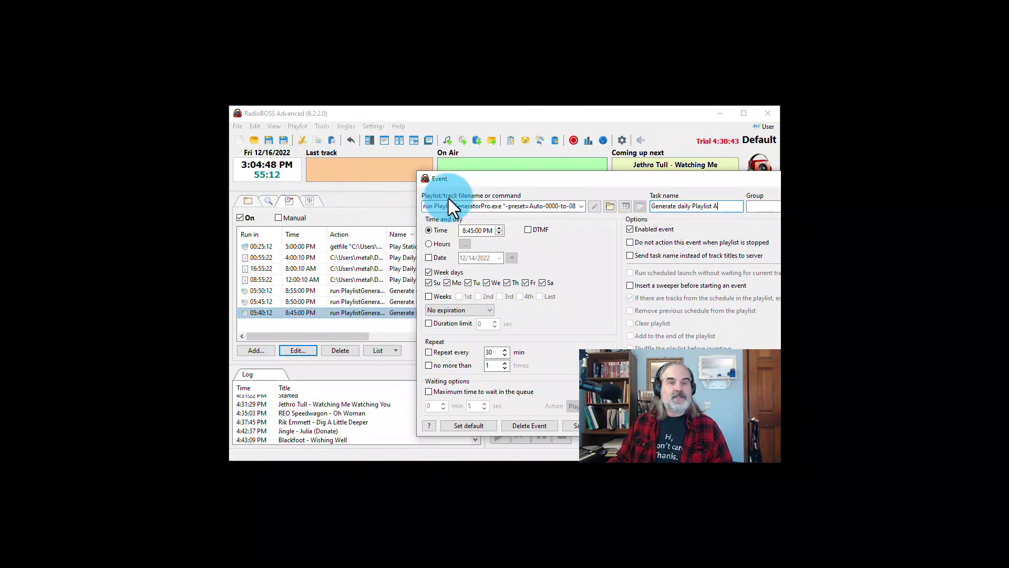
drag(461, 179, 341, 165)
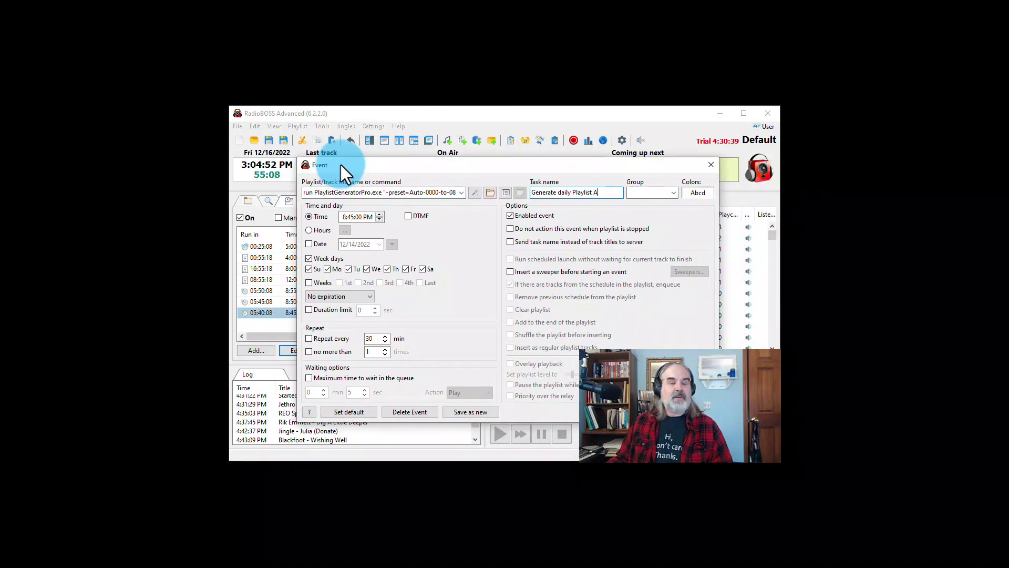